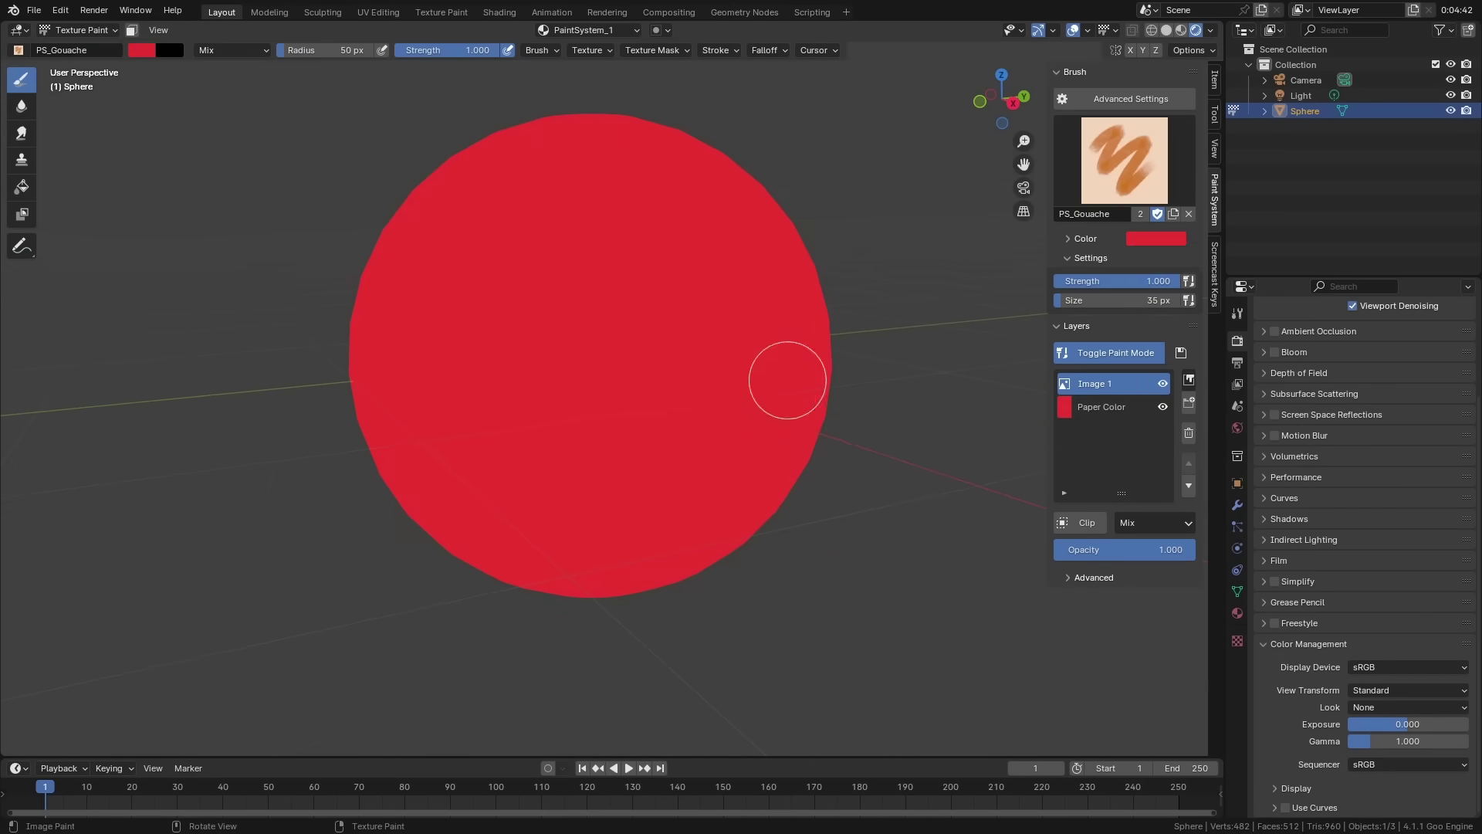
Paint pale pink strokes over the red sphere's lower half.
{"action": "left_click", "coordinate": [1156, 238]}
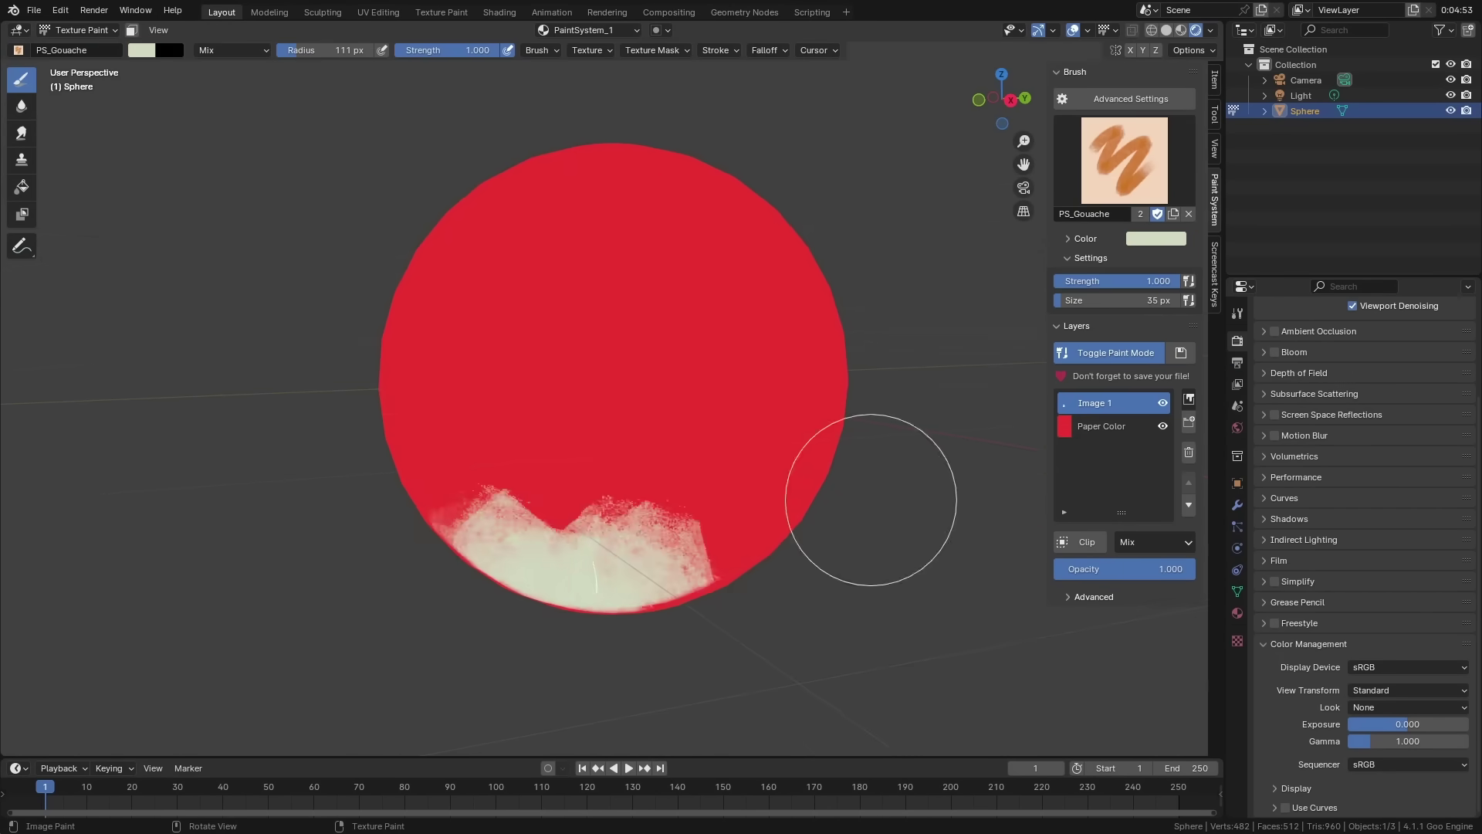
{"action": "mouse_move", "coordinate": [867, 490]}
{"action": "left_mouse_down"}
{"action": "mouse_move", "coordinate": [633, 515]}
{"action": "mouse_move", "coordinate": [779, 473]}
{"action": "mouse_move", "coordinate": [649, 593]}
{"action": "mouse_move", "coordinate": [781, 391]}
{"action": "left_mouse_up"}
{"action": "middle_click_drag", "start_coordinate": [781, 390], "coordinate": [563, 423]}
{"action": "left_click_drag", "start_coordinate": [563, 423], "coordinate": [569, 572]}
{"action": "middle_click_drag", "start_coordinate": [569, 572], "coordinate": [544, 539]}
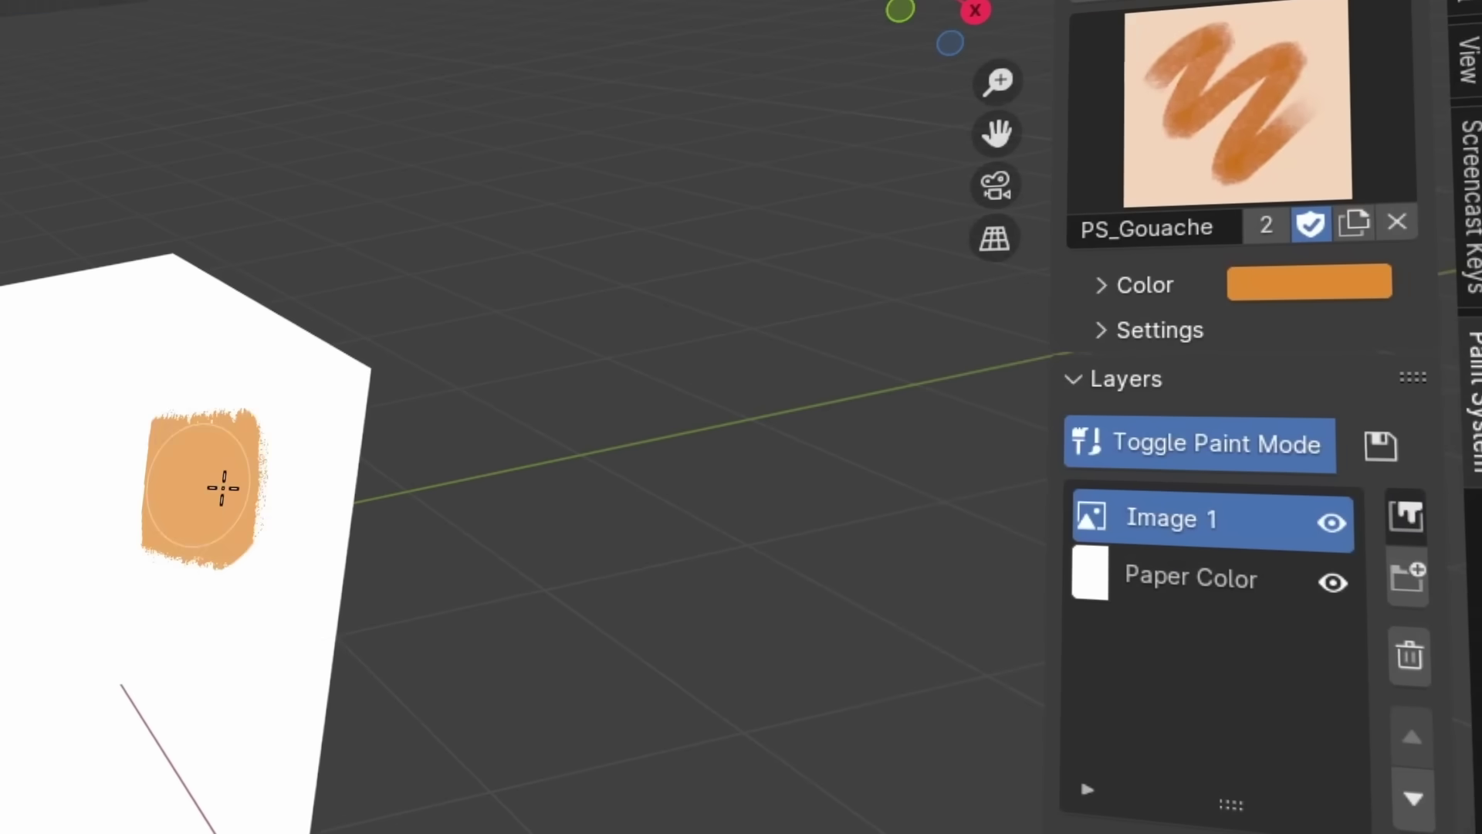
Paint two orange gouache strokes on the plane.
{"action": "mouse_move", "coordinate": [222, 487]}
{"action": "left_mouse_down"}
{"action": "mouse_move", "coordinate": [172, 496]}
{"action": "mouse_move", "coordinate": [17, 437]}
{"action": "mouse_move", "coordinate": [17, 477]}
{"action": "left_mouse_up"}
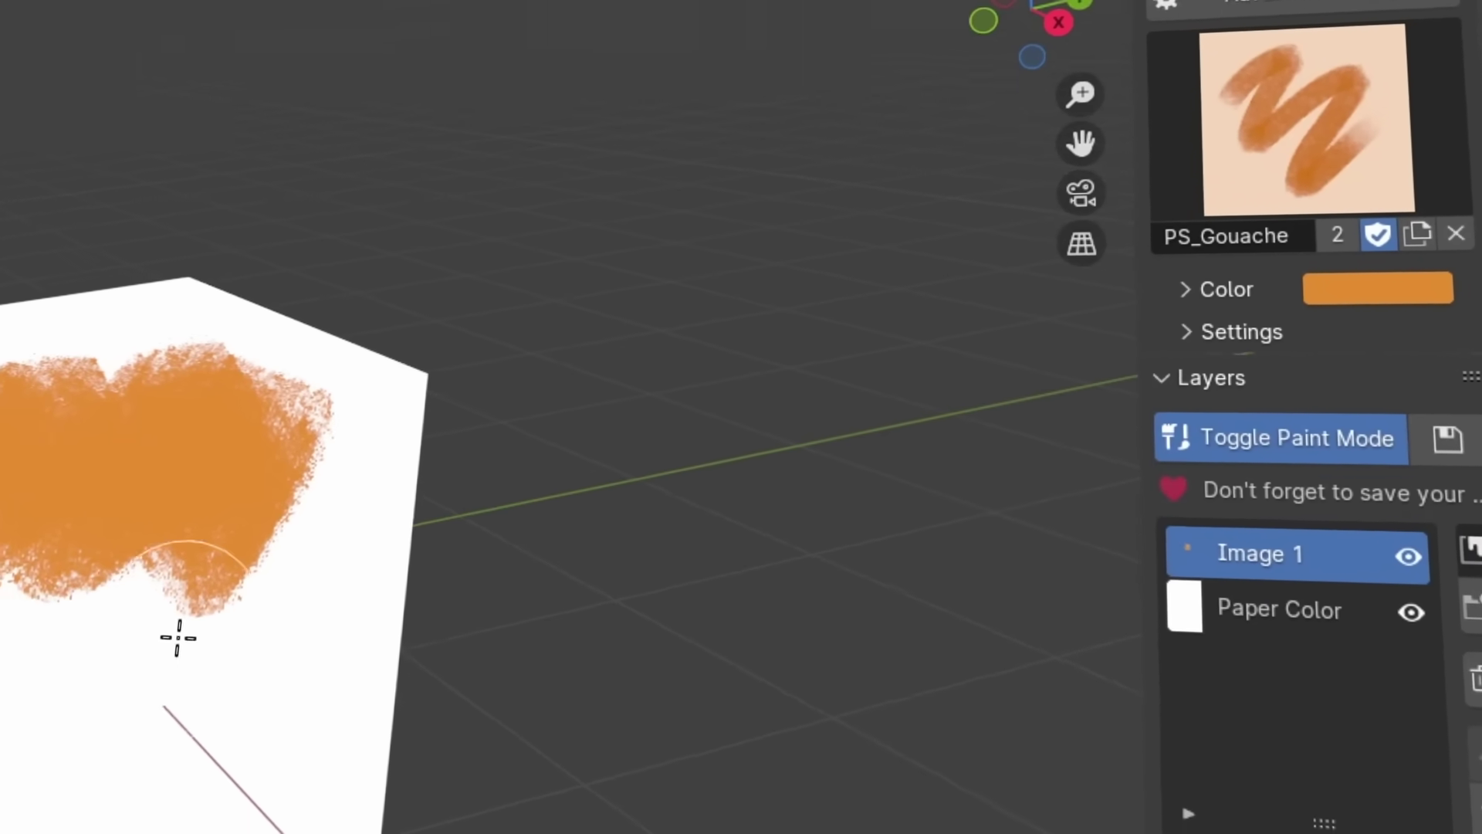
{"action": "mouse_move", "coordinate": [175, 632]}
{"action": "left_mouse_down"}
{"action": "mouse_move", "coordinate": [189, 683]}
{"action": "mouse_move", "coordinate": [246, 625]}
{"action": "mouse_move", "coordinate": [176, 564]}
{"action": "left_mouse_up"}
{"action": "scroll", "coordinate": [176, 564], "scroll_direction": "up", "scroll_amount": 4}
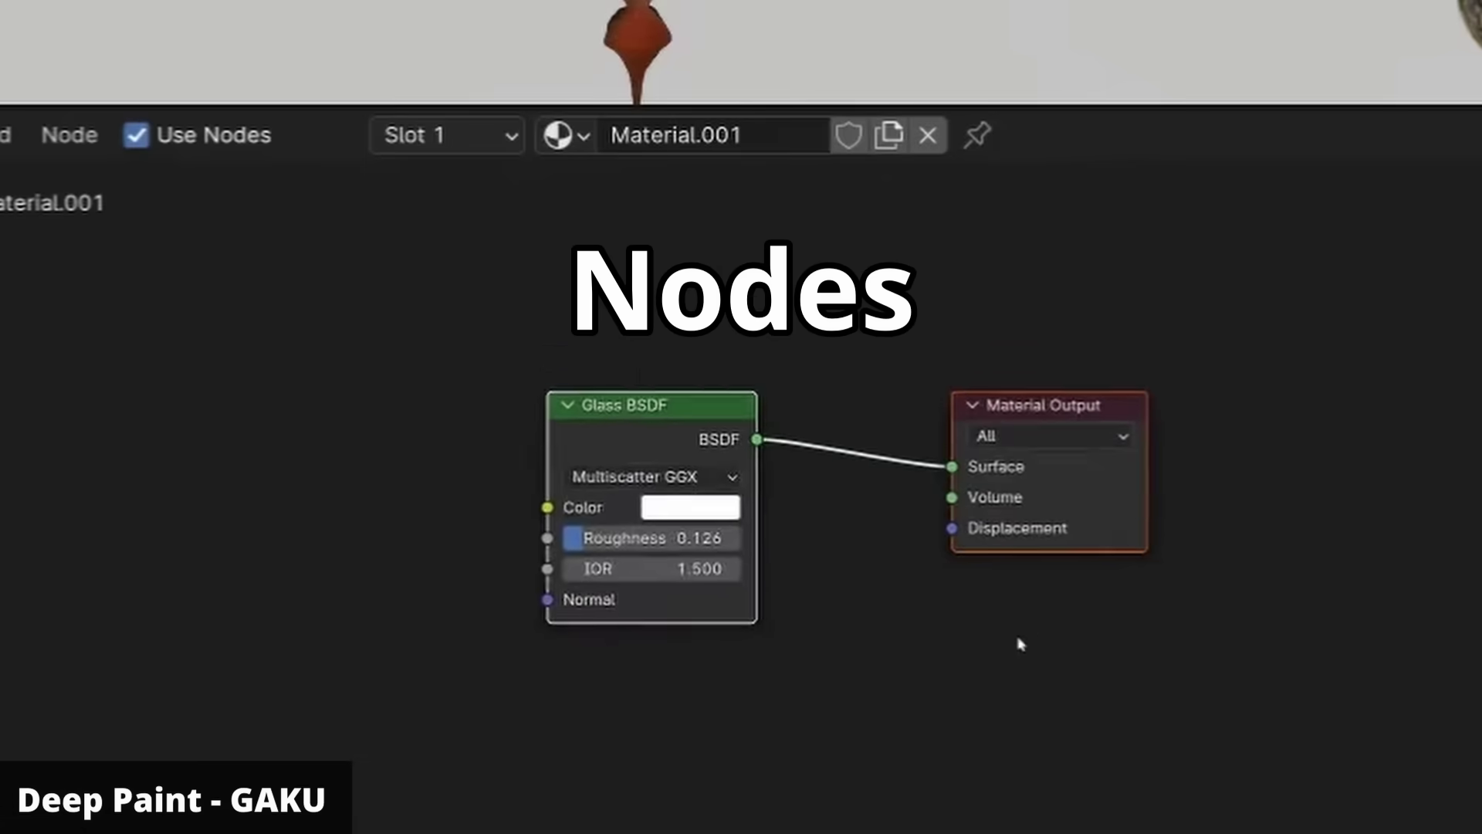
Select everything, then box-select only the default cube.
{"action": "scroll", "coordinate": [857, 665], "scroll_direction": "up", "scroll_amount": 2}
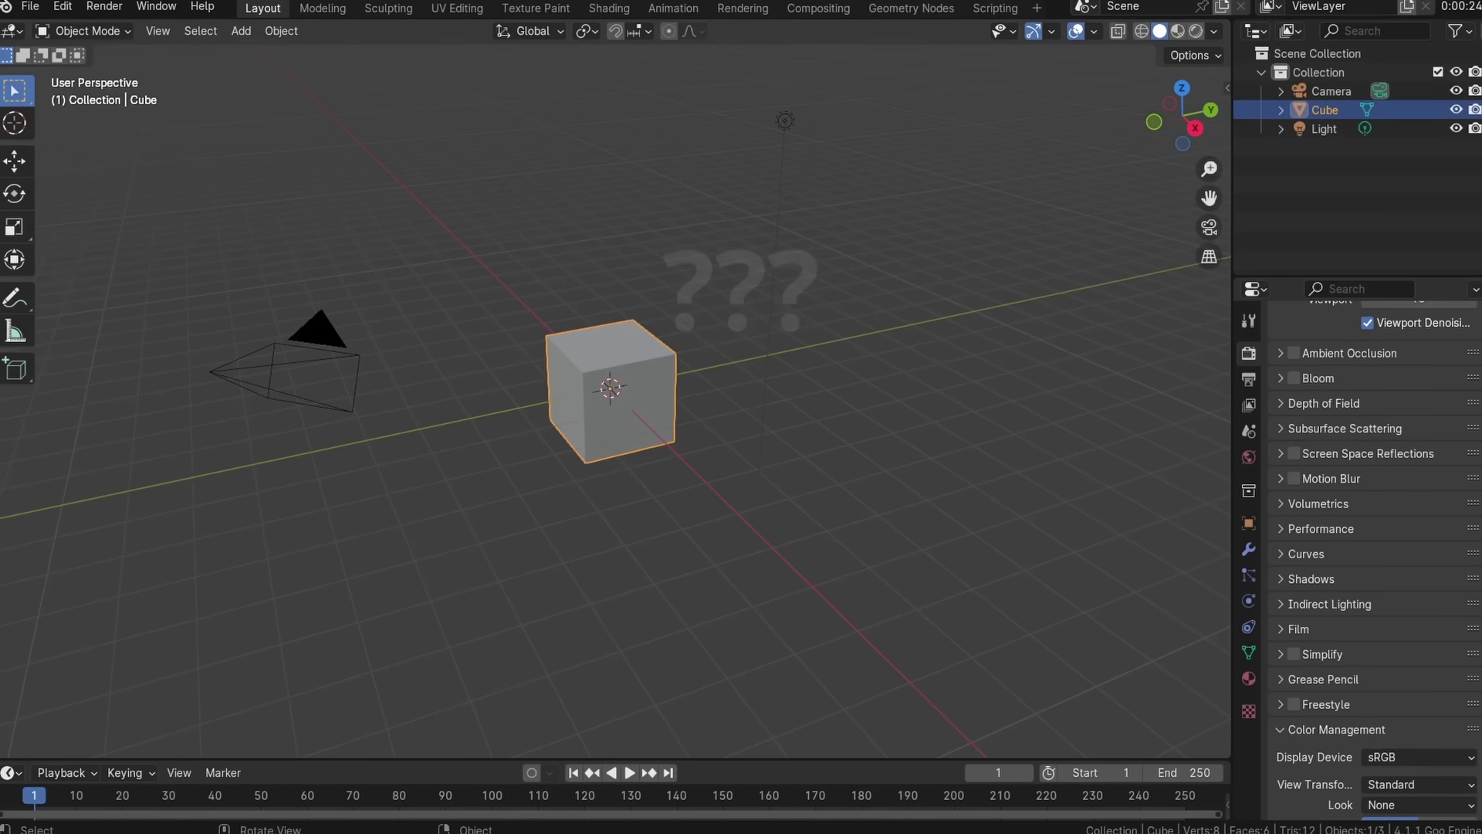
{"action": "key", "text": "a"}
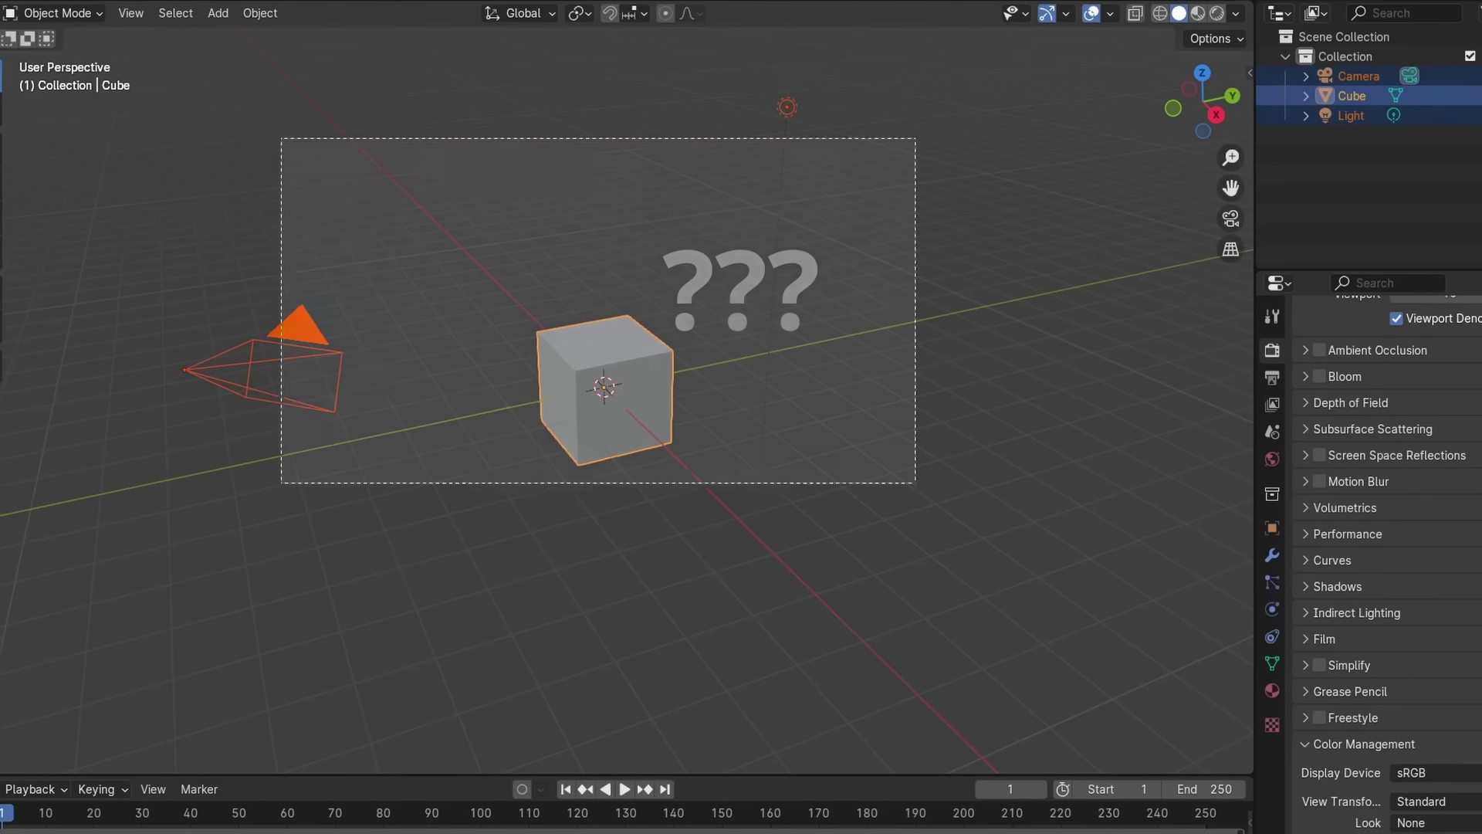
{"action": "left_click_drag", "start_coordinate": [437, 331], "coordinate": [728, 373]}
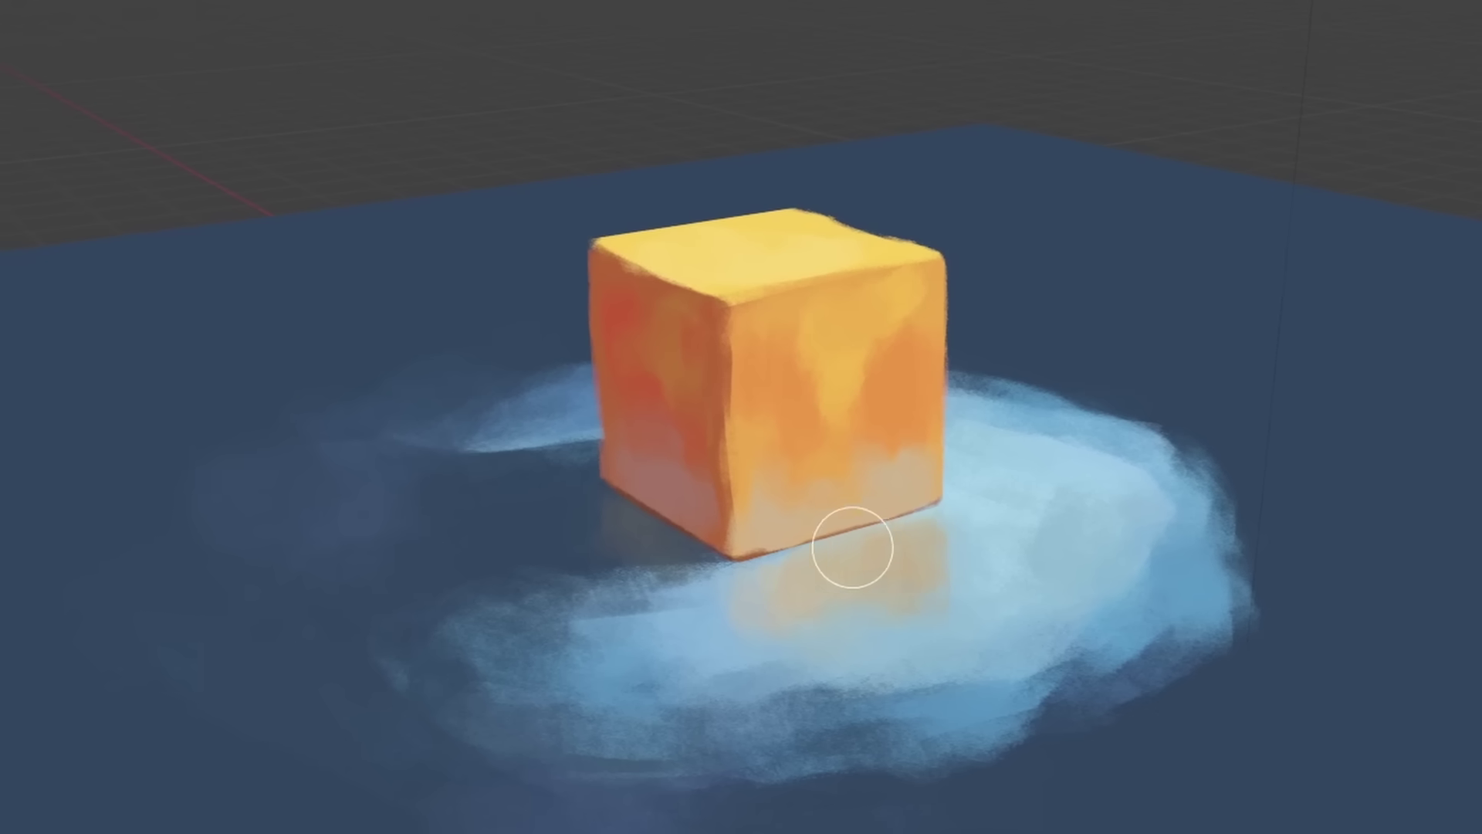
Paint a light reflection under the cube's base and set the layer blending to Multiply.
{"action": "mouse_move", "coordinate": [853, 546]}
{"action": "left_mouse_down"}
{"action": "mouse_move", "coordinate": [870, 589]}
{"action": "mouse_move", "coordinate": [734, 589]}
{"action": "mouse_move", "coordinate": [885, 515]}
{"action": "left_mouse_up"}
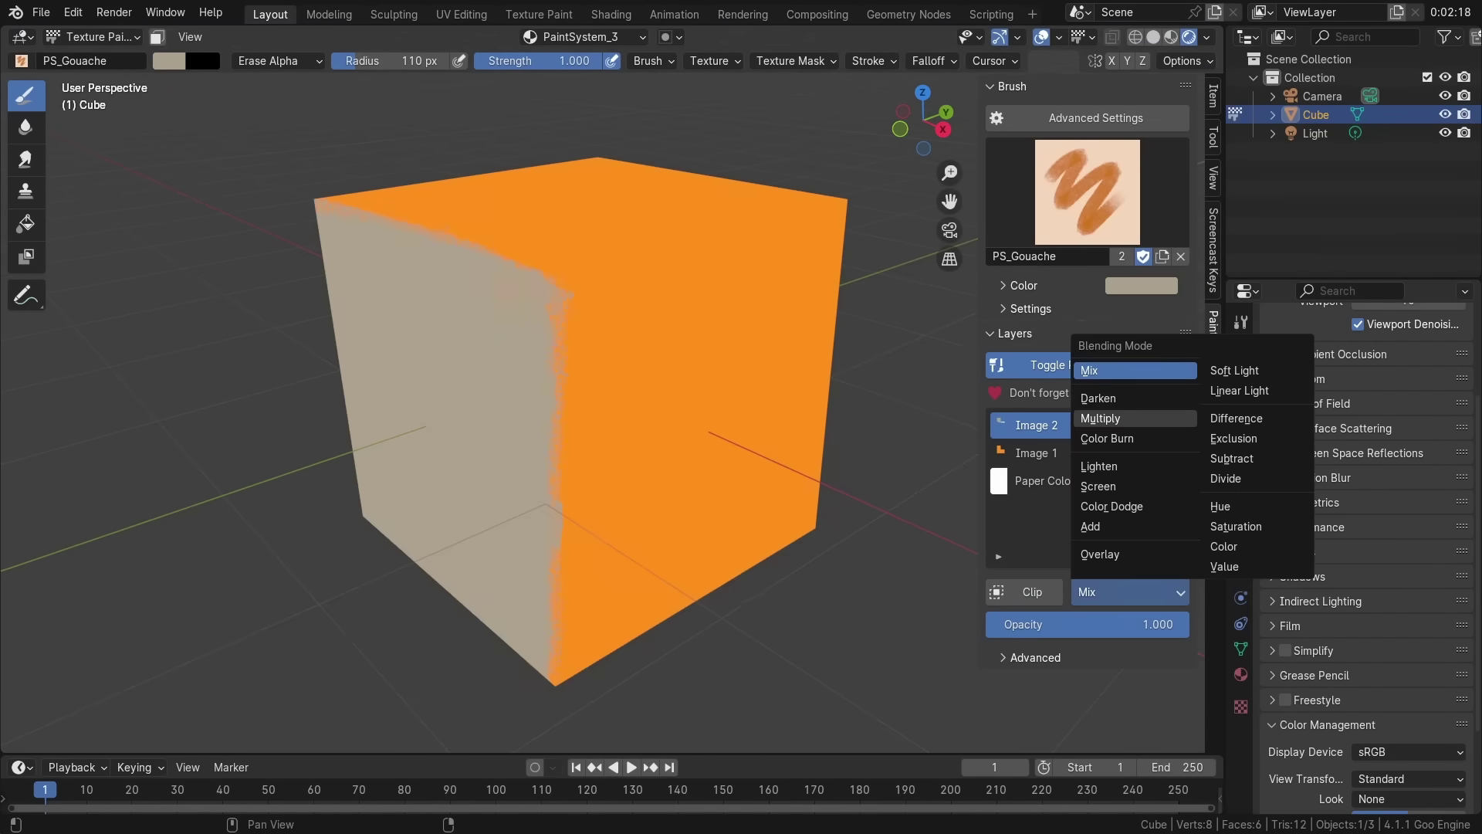
{"action": "left_click", "coordinate": [1100, 417]}
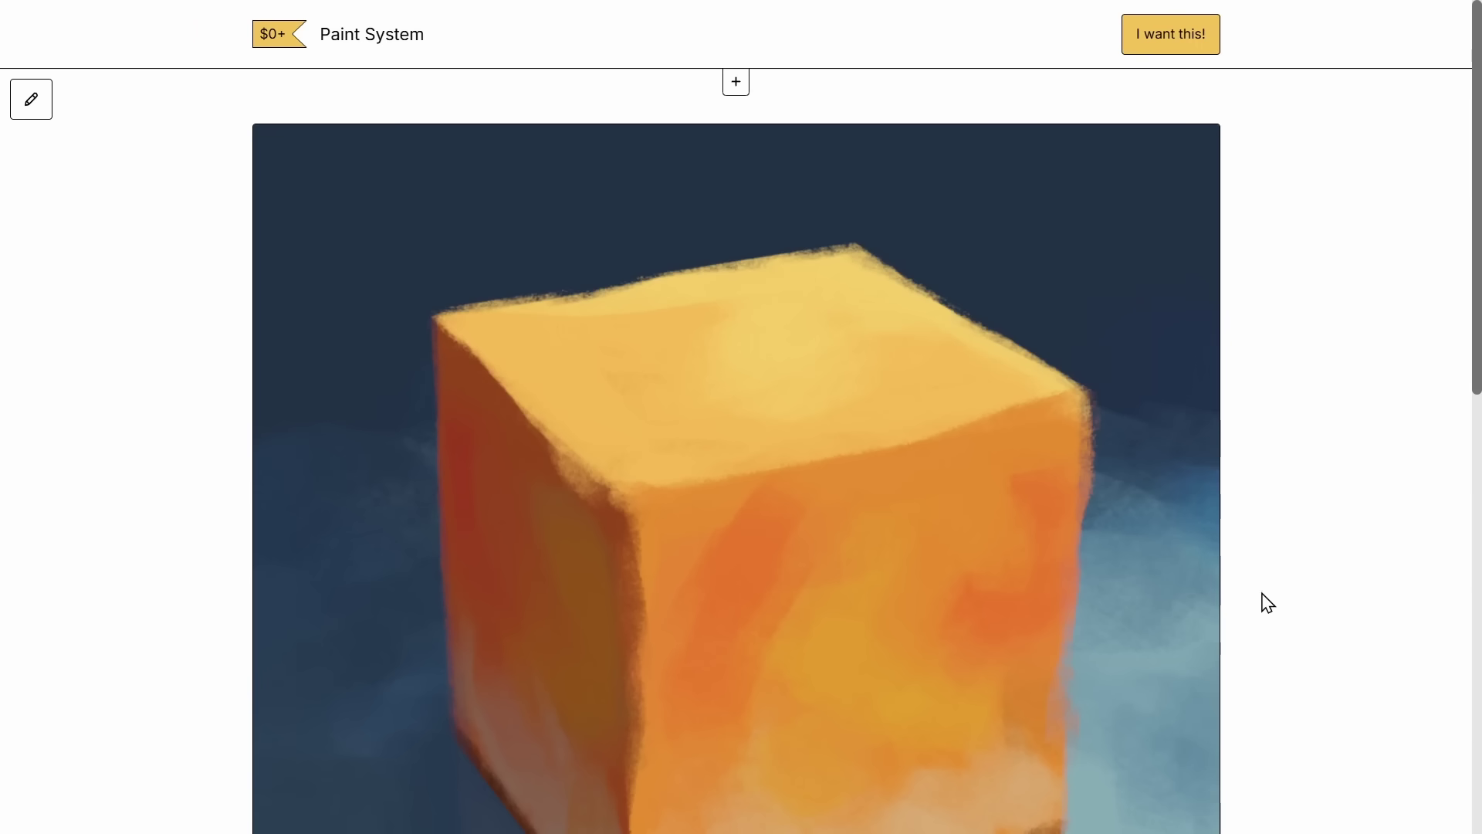
{"action": "scroll", "coordinate": [1268, 602], "scroll_direction": "down", "scroll_amount": 12}
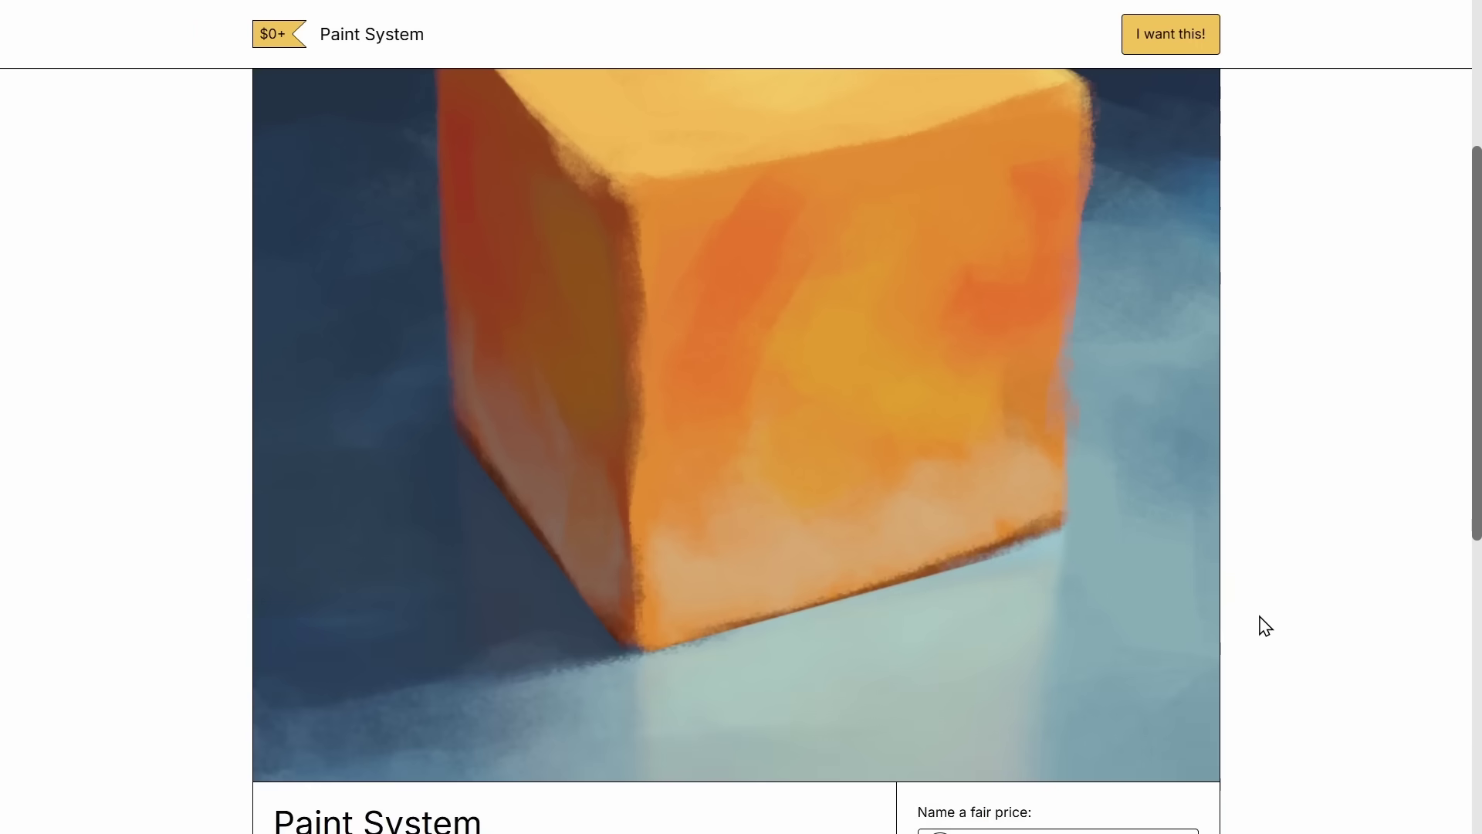
{"action": "scroll", "coordinate": [1274, 622], "scroll_direction": "up", "scroll_amount": 2}
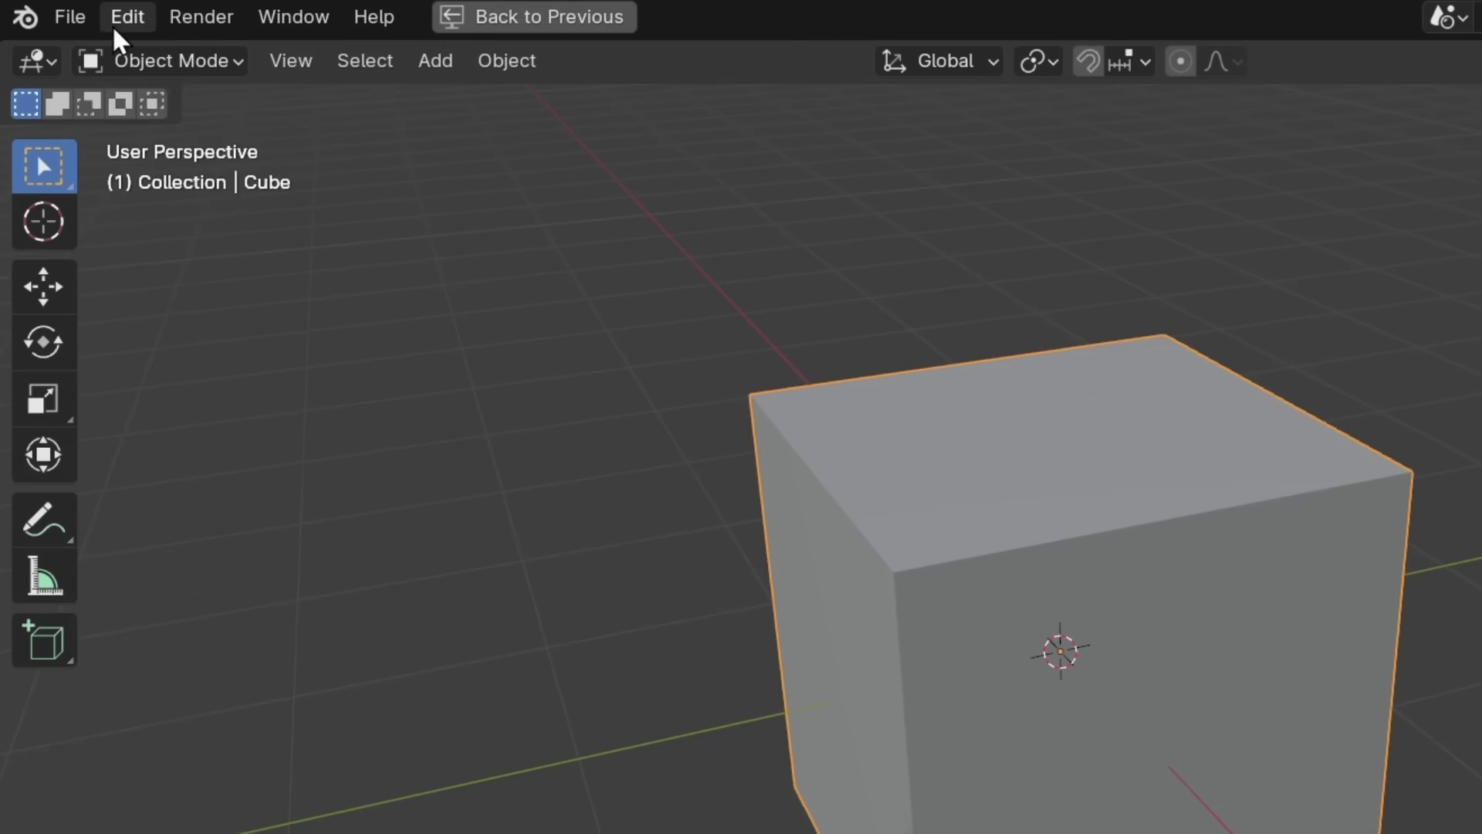
Install paint-system-v1.1.5.zip from Preferences > Add-ons and enable Node: Paint System.
{"action": "left_click", "coordinate": [115, 32]}
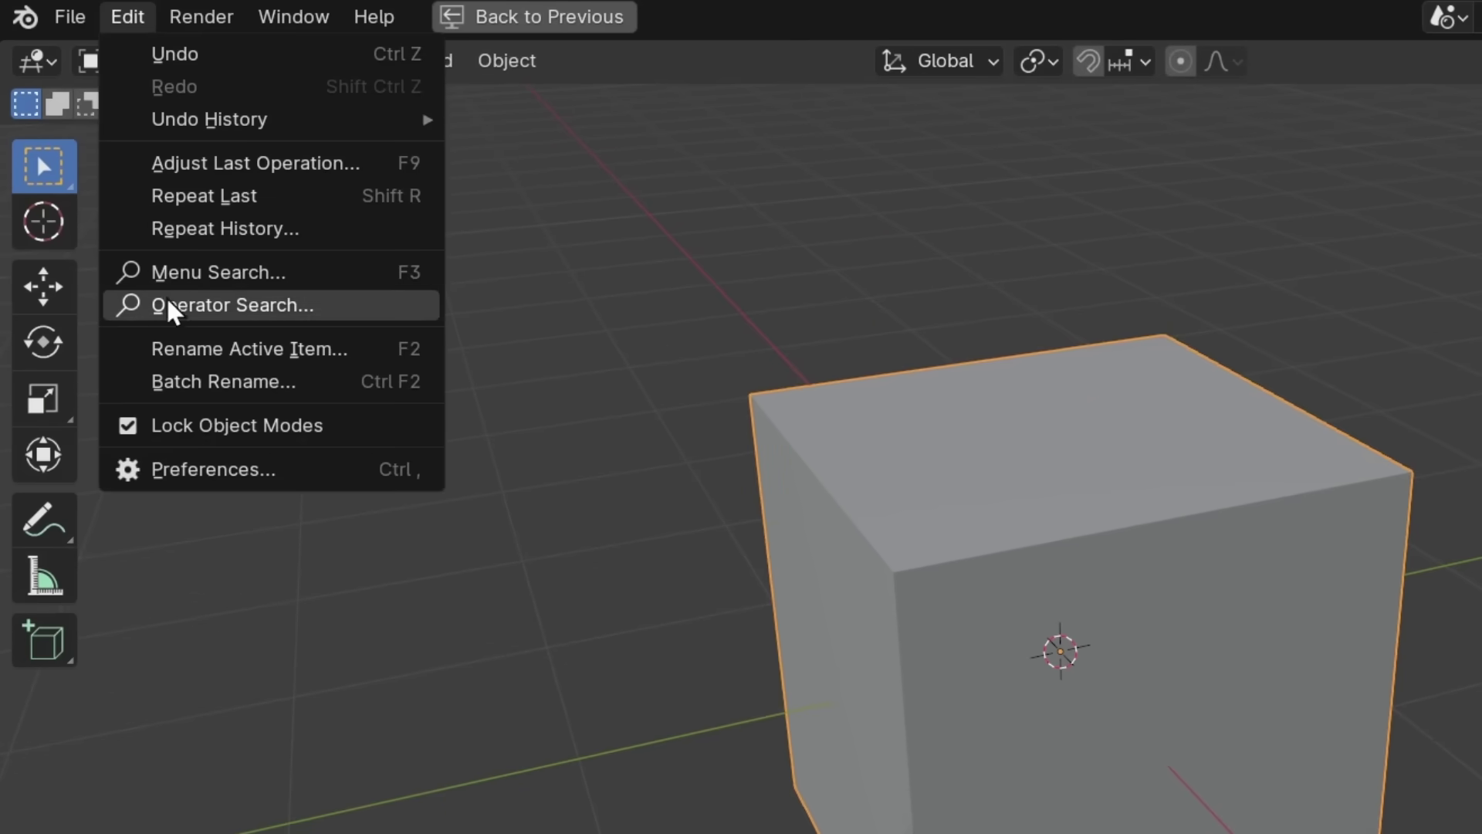
{"action": "left_click", "coordinate": [213, 473]}
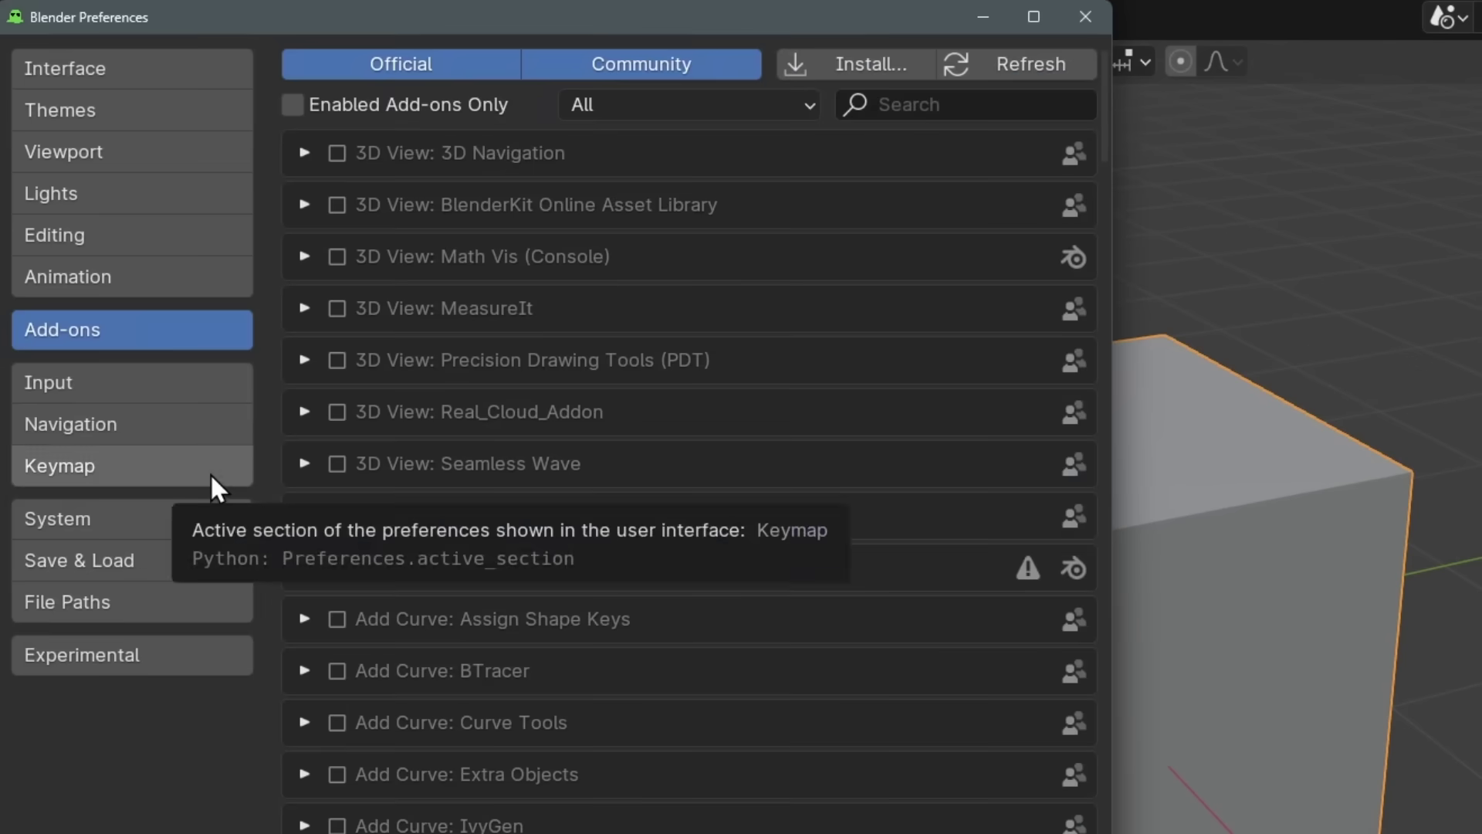
{"action": "left_click", "coordinate": [866, 62]}
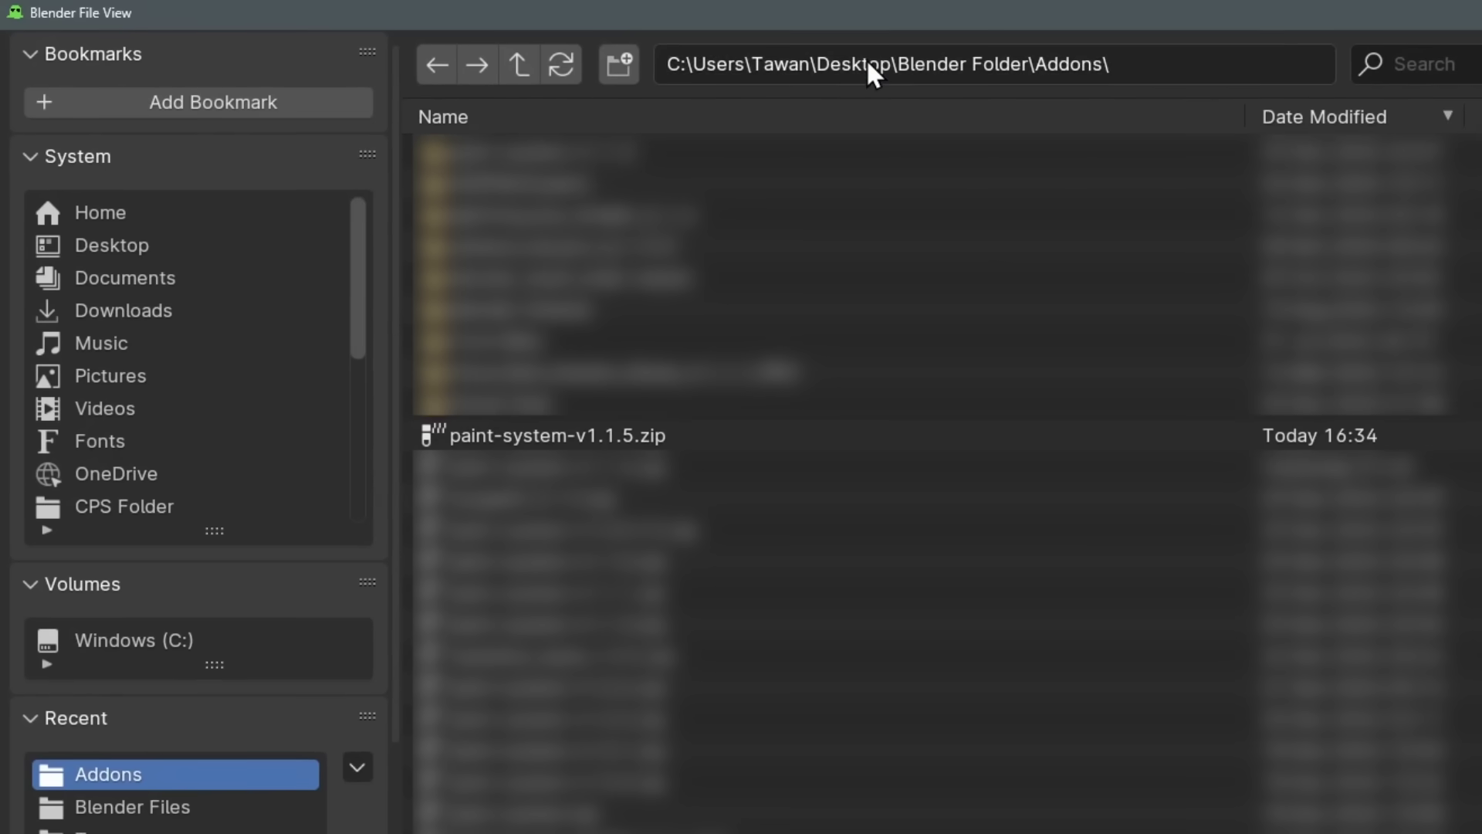
{"action": "double_click", "coordinate": [679, 424]}
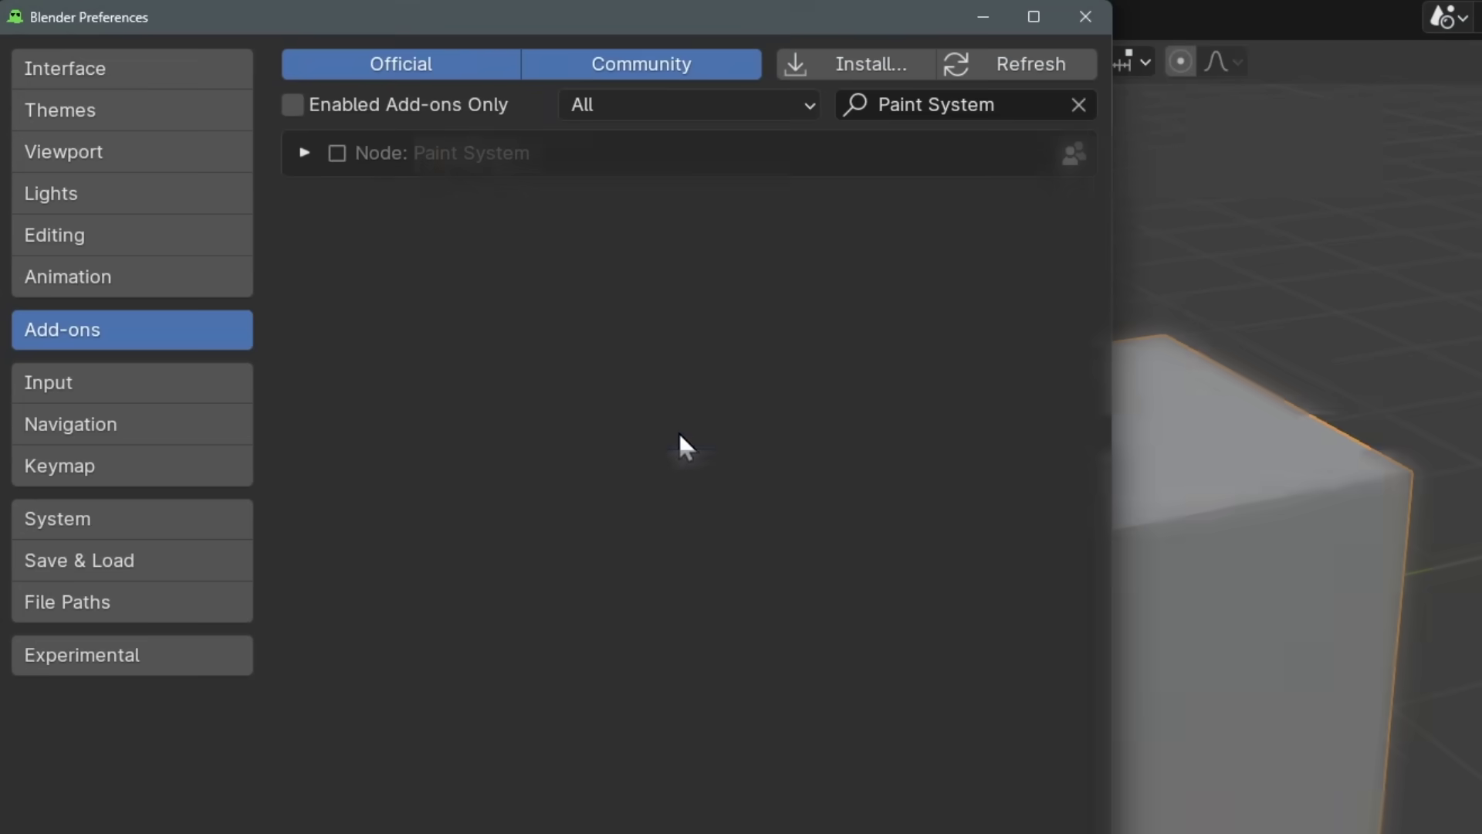
{"action": "left_click", "coordinate": [337, 153]}
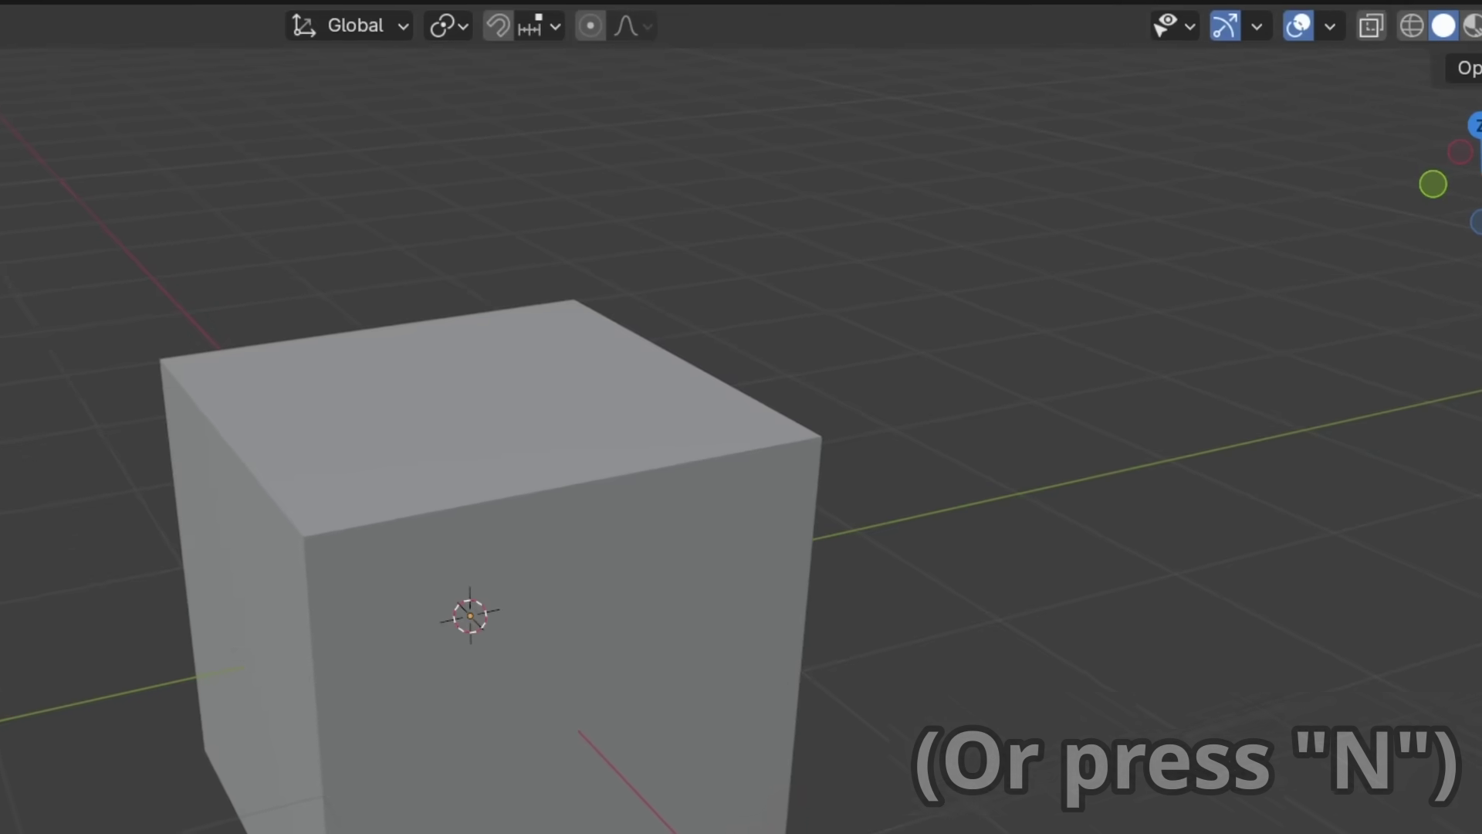
Add a Paint System group to the cube's material from the sidebar's Paint System tab.
{"action": "left_click", "coordinate": [1471, 123]}
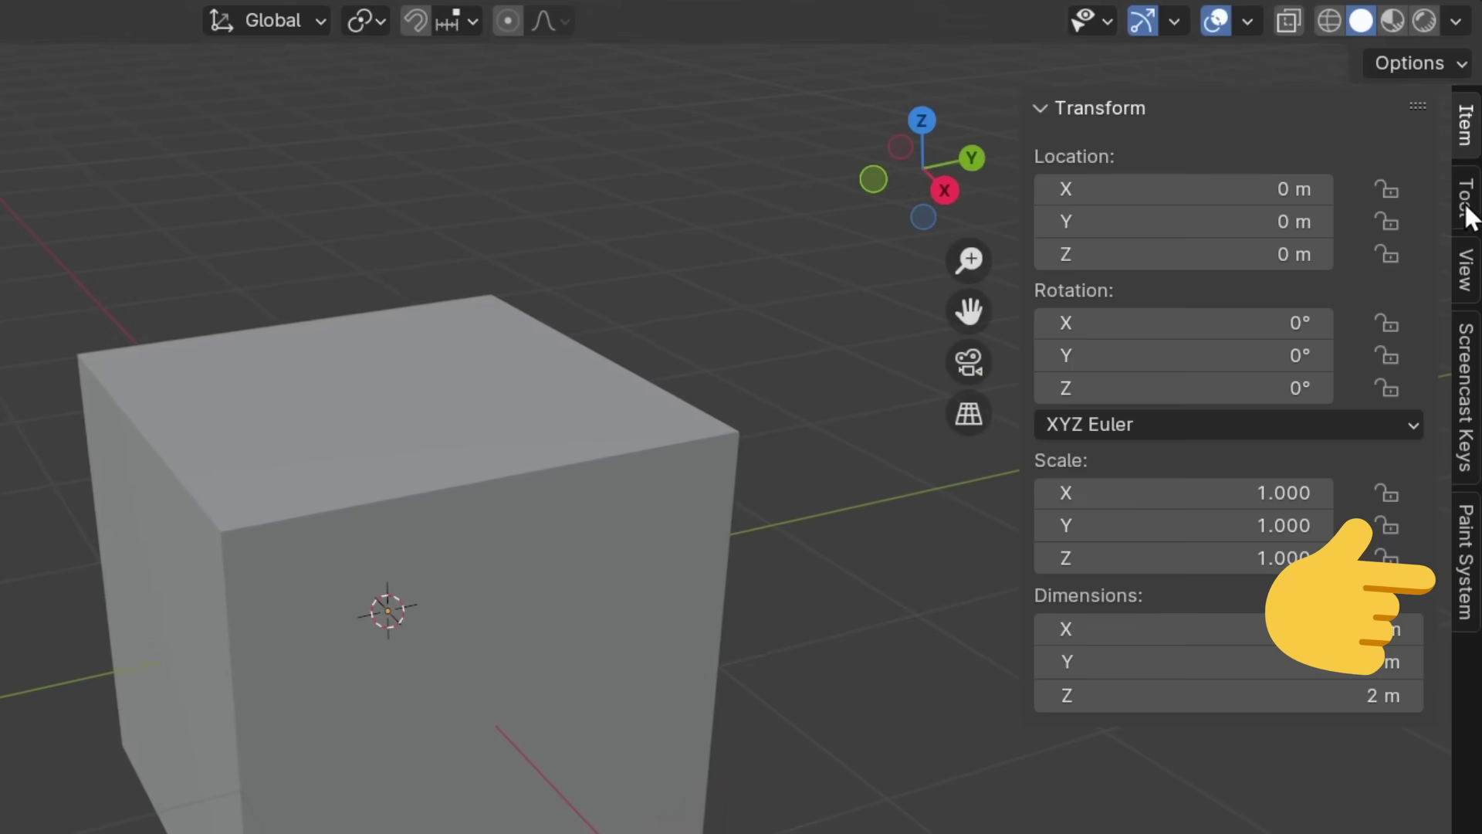
{"action": "left_click", "coordinate": [1466, 579]}
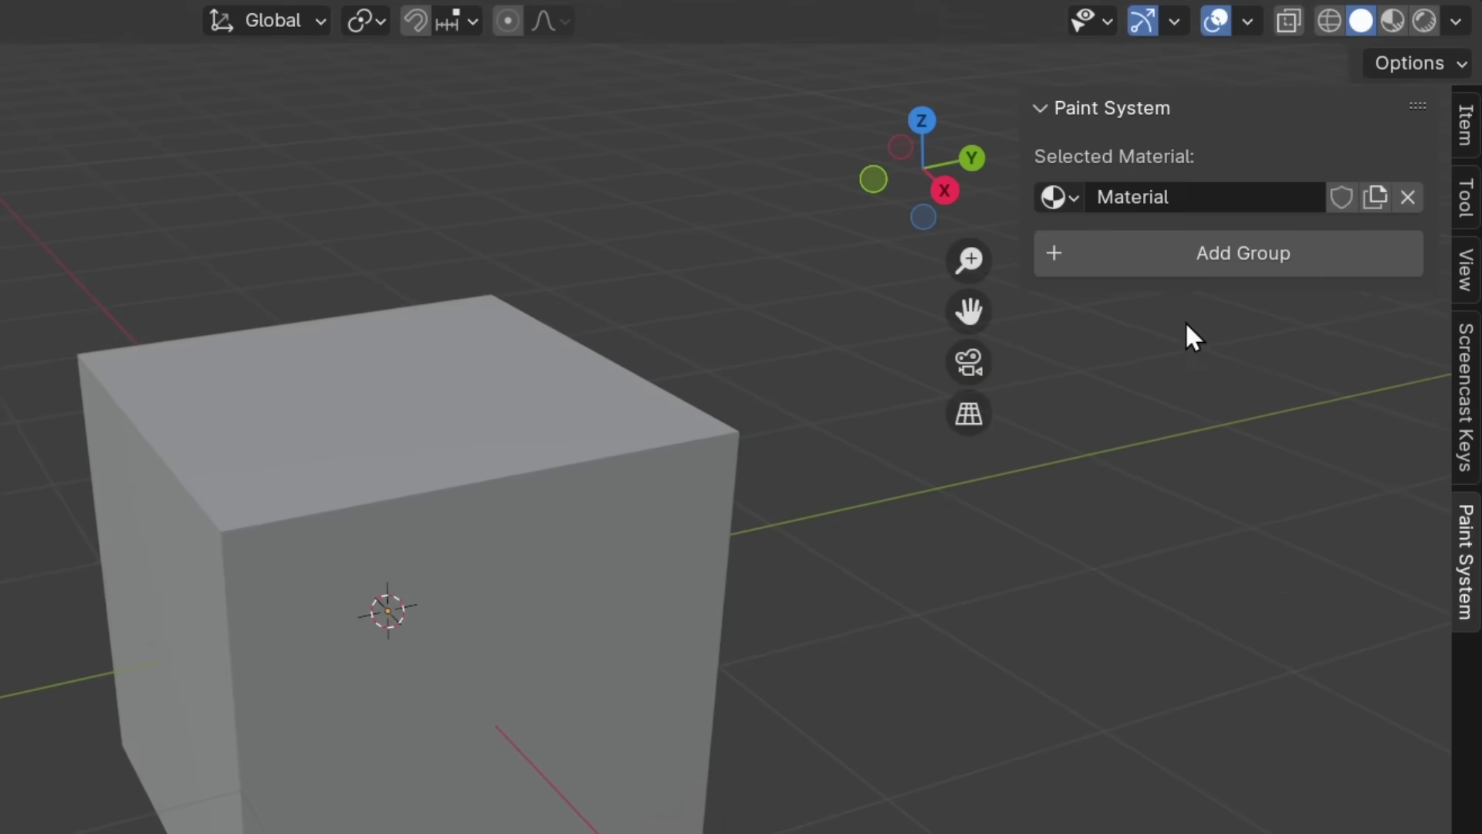
{"action": "left_click", "coordinate": [1187, 249]}
{"action": "left_click", "coordinate": [1090, 346]}
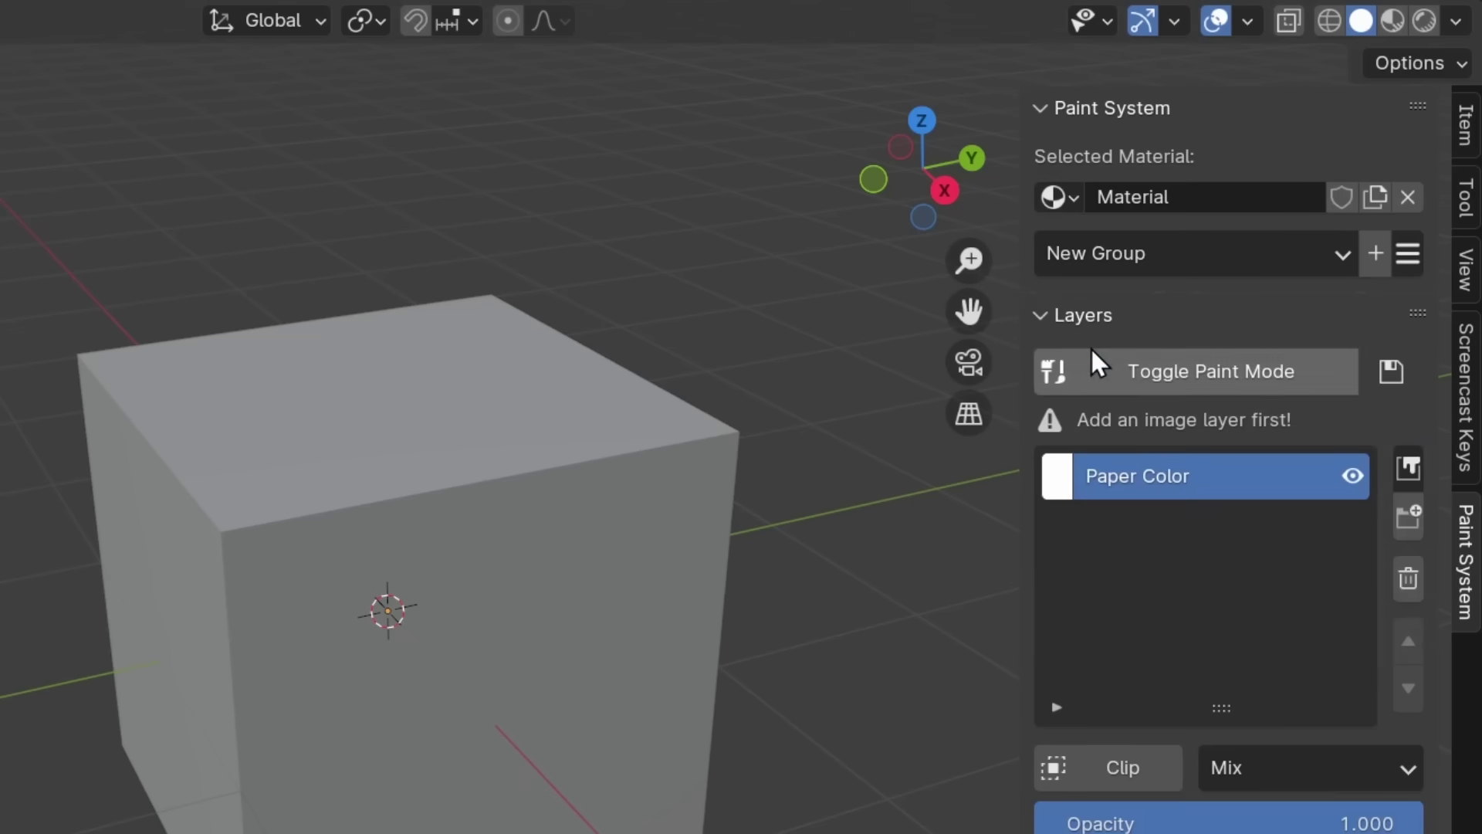
Add a New Image layer named Image 1 and toggle Paint Mode.
{"action": "left_click", "coordinate": [1409, 467]}
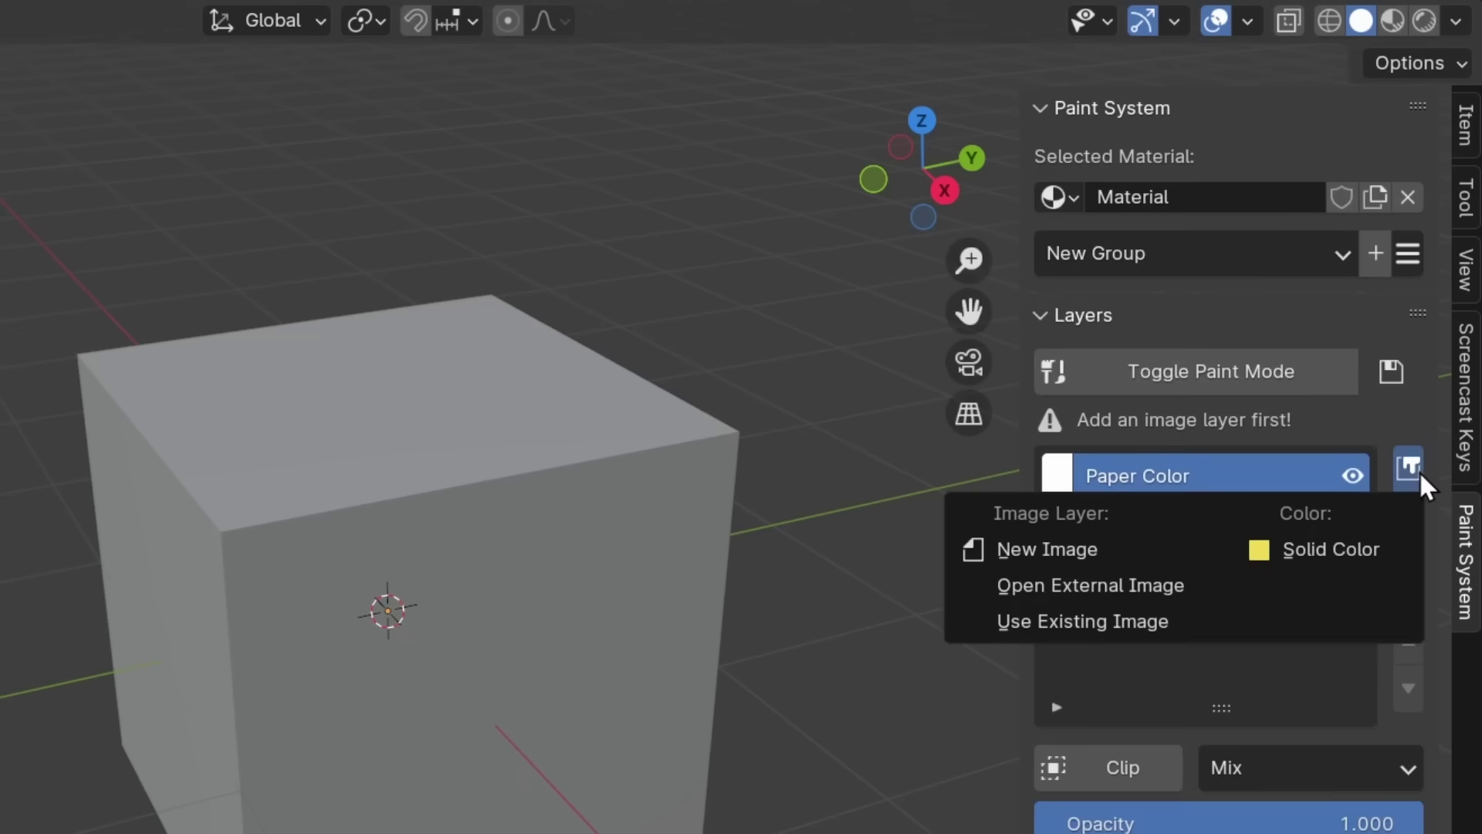
{"action": "left_click", "coordinate": [1049, 554]}
{"action": "left_click", "coordinate": [1053, 683]}
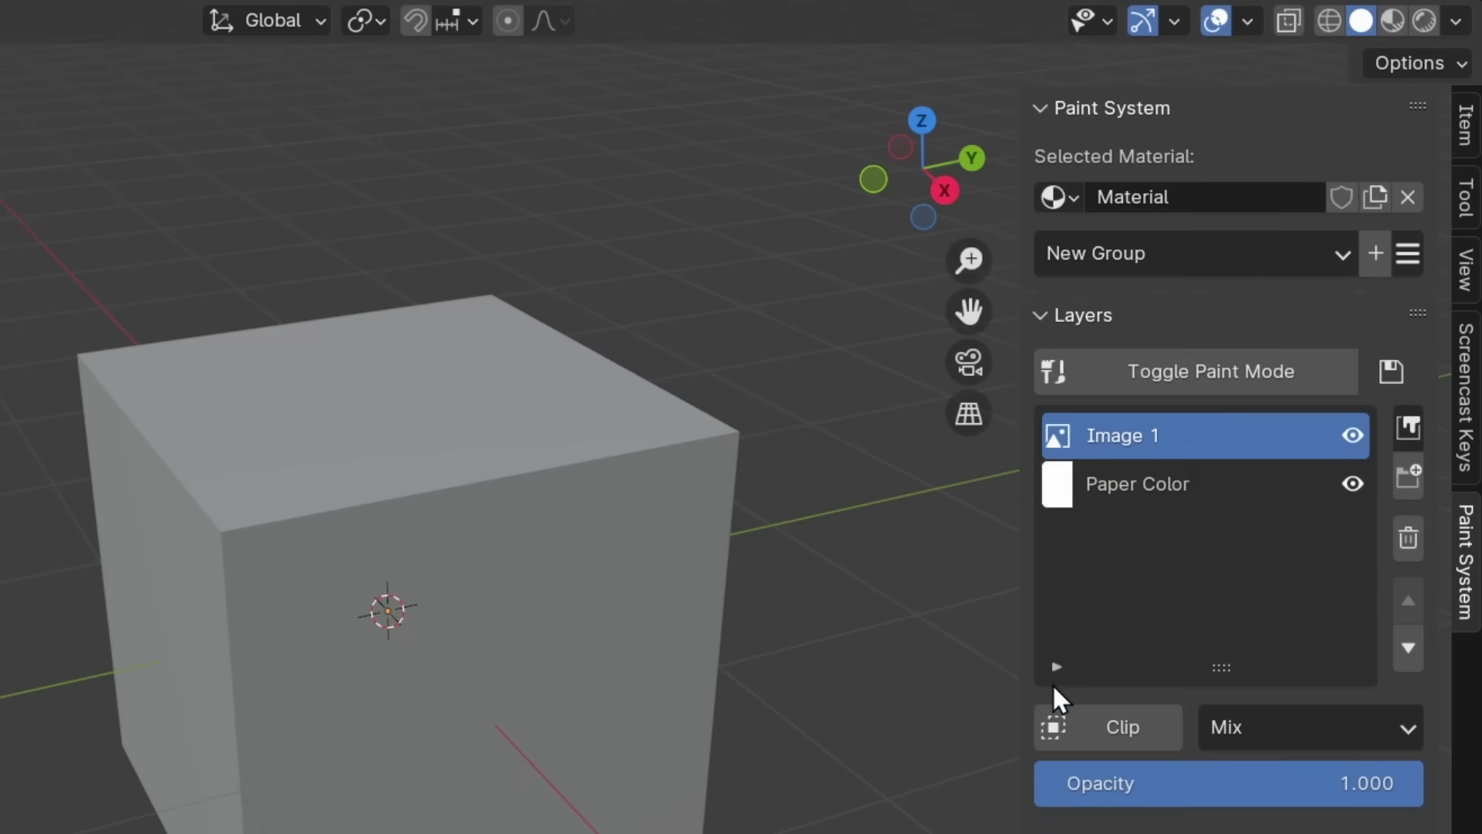
{"action": "left_click", "coordinate": [1195, 369]}
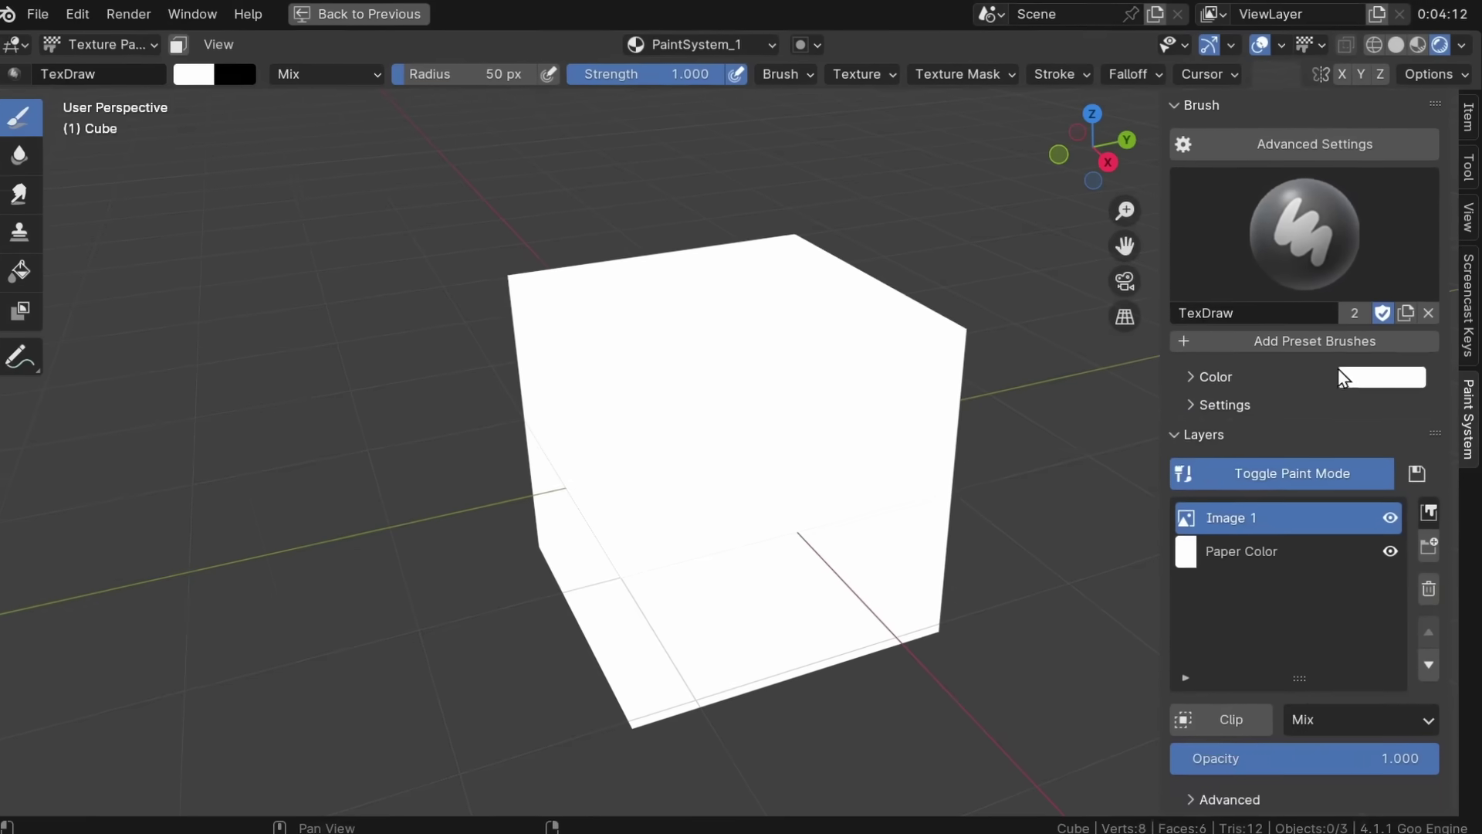
Paint a red blob on the cube, then add an orange stroke with the preset PS_Gouache brush.
{"action": "left_click", "coordinate": [1346, 481]}
{"action": "left_click_drag", "start_coordinate": [1222, 483], "coordinate": [1397, 430]}
{"action": "mouse_move", "coordinate": [865, 355]}
{"action": "left_mouse_down"}
{"action": "mouse_move", "coordinate": [731, 373]}
{"action": "mouse_move", "coordinate": [774, 407]}
{"action": "left_mouse_up"}
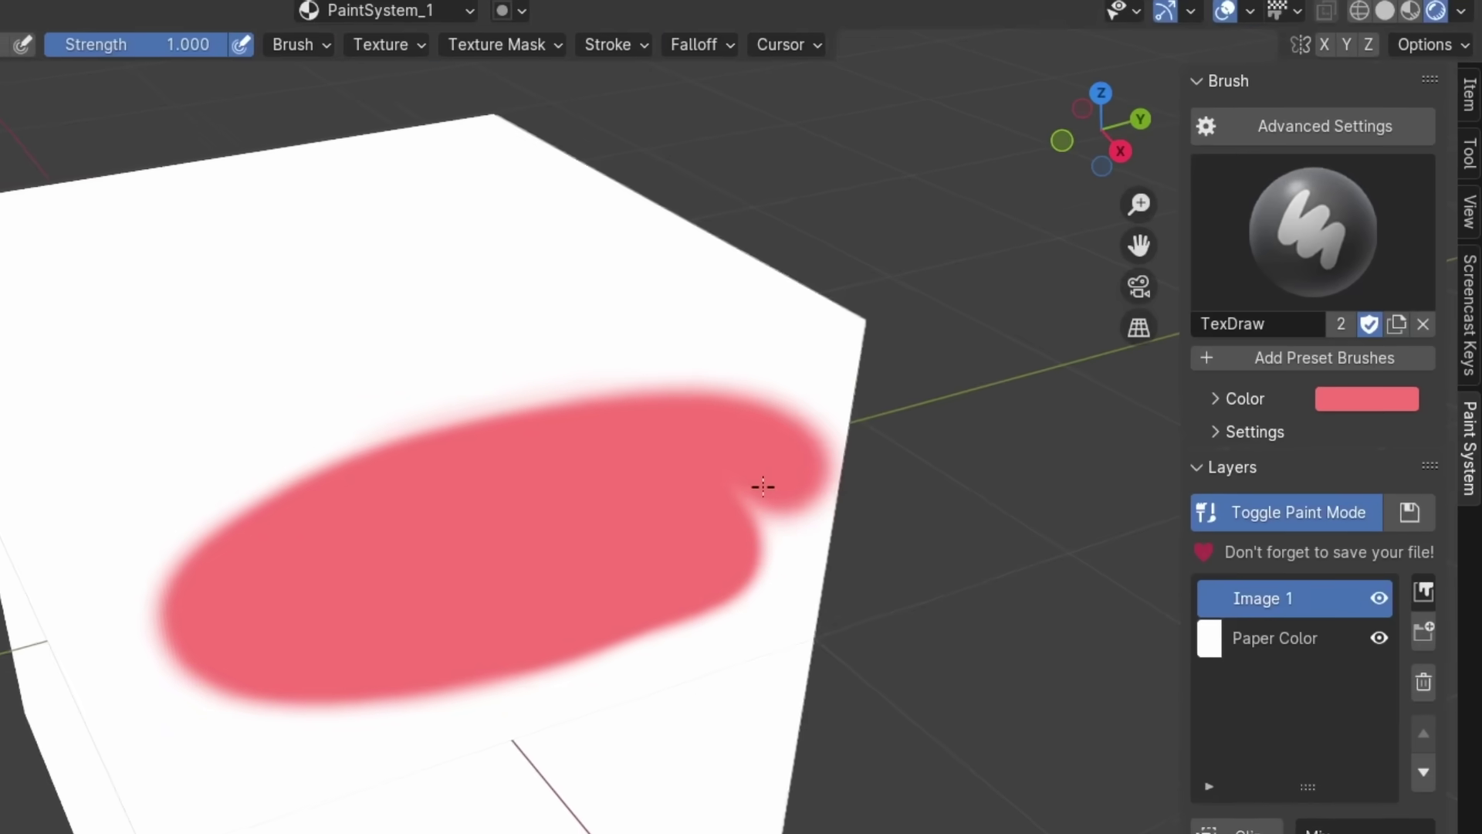
{"action": "left_click", "coordinate": [1272, 363]}
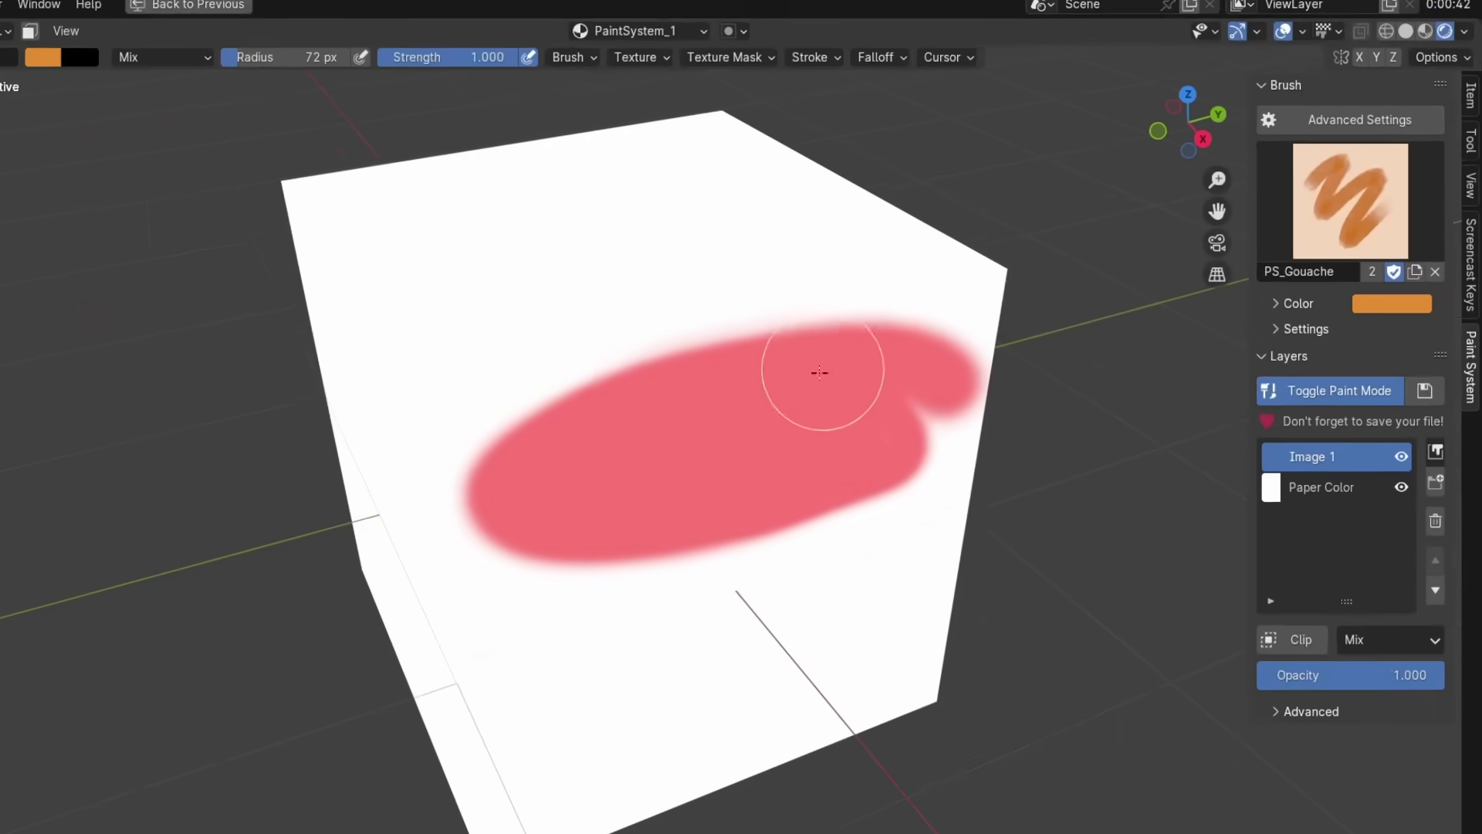
{"action": "mouse_move", "coordinate": [804, 282]}
{"action": "left_mouse_down"}
{"action": "mouse_move", "coordinate": [839, 248]}
{"action": "mouse_move", "coordinate": [799, 215]}
{"action": "left_mouse_up"}
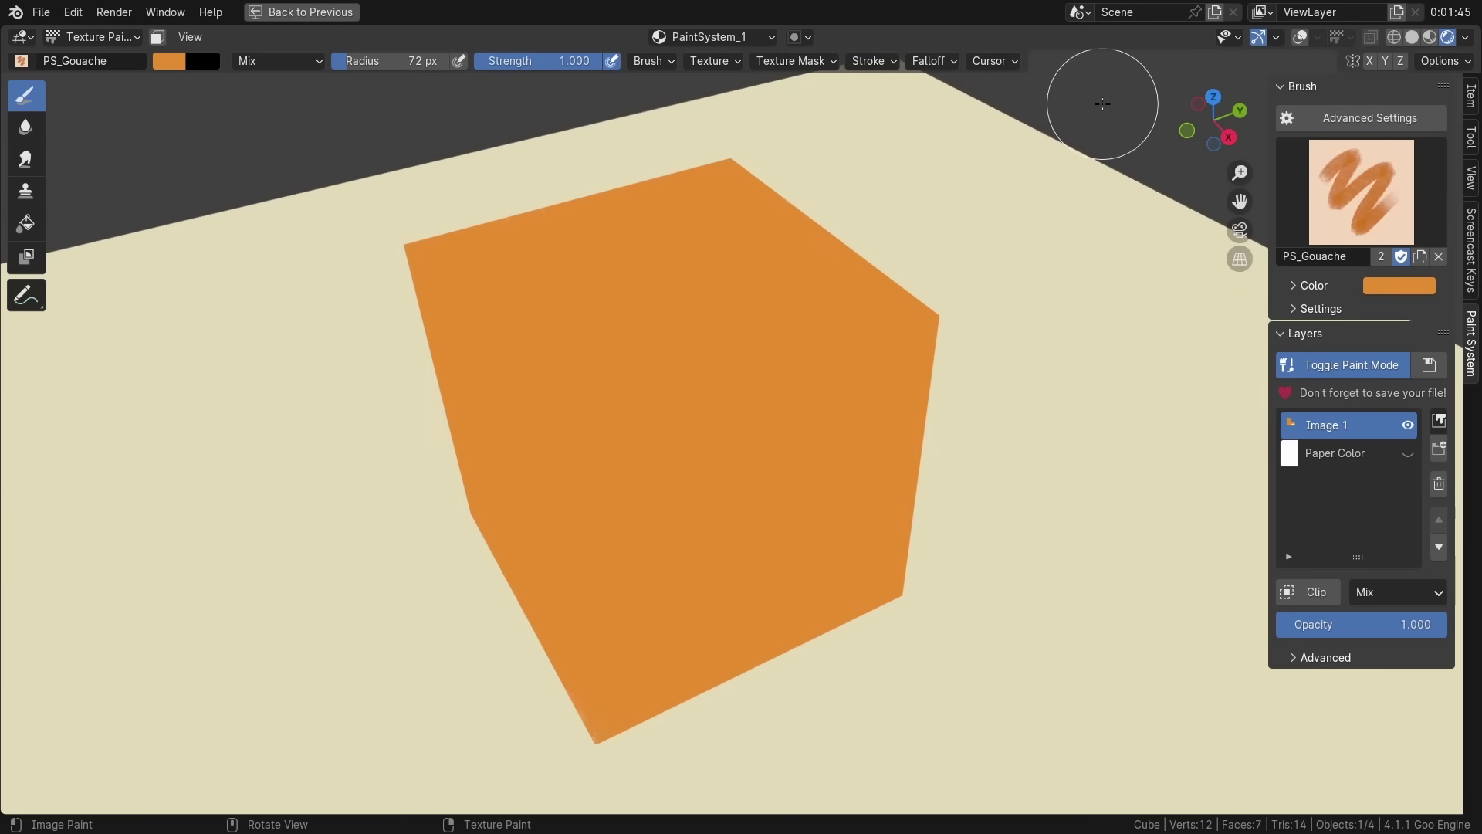
Switch the brush blend to Erase Alpha and erase orange paint along the cube's top edge and corner.
{"action": "left_click", "coordinate": [278, 61]}
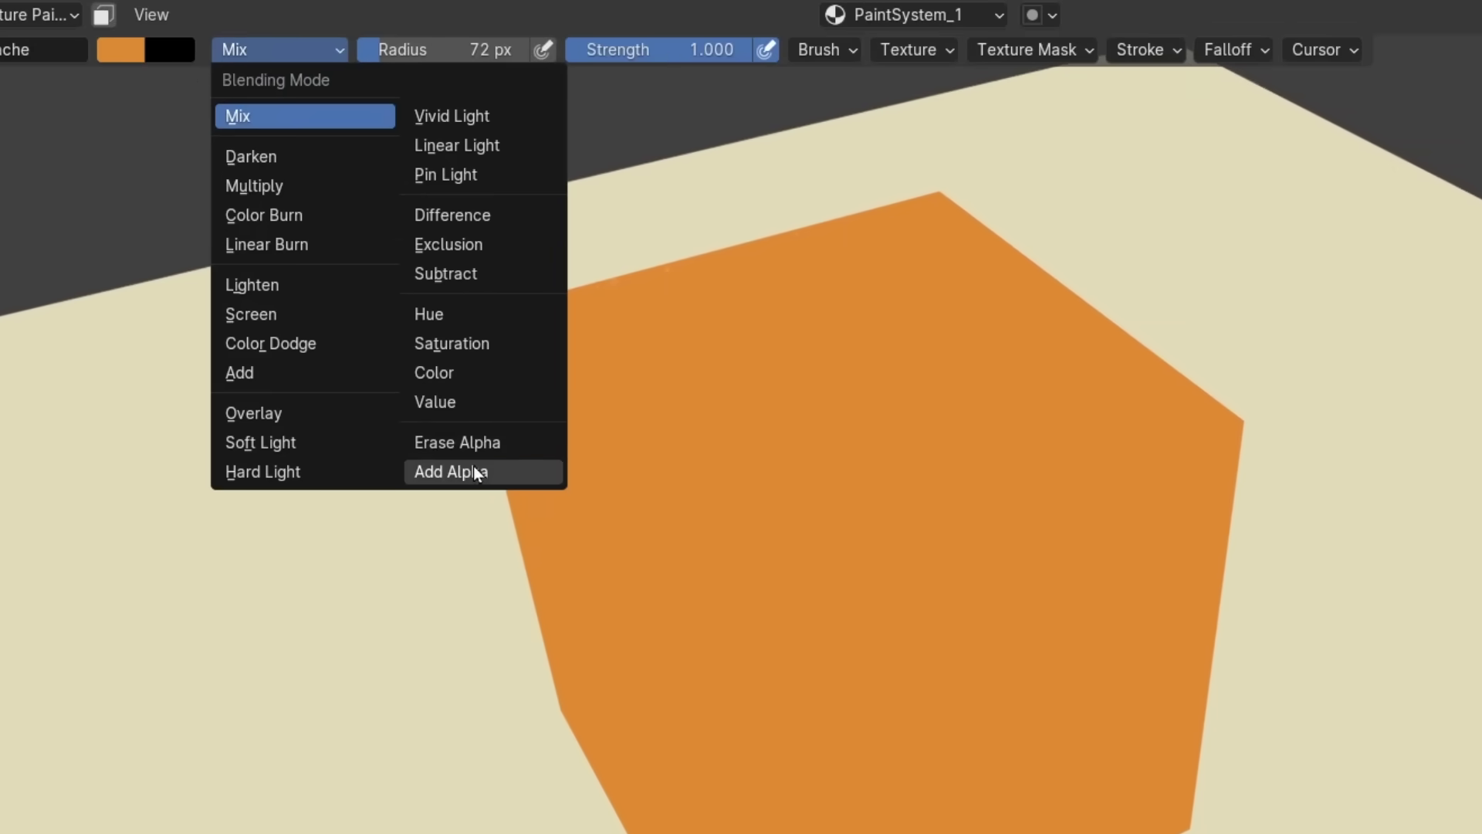
{"action": "left_click", "coordinate": [448, 447]}
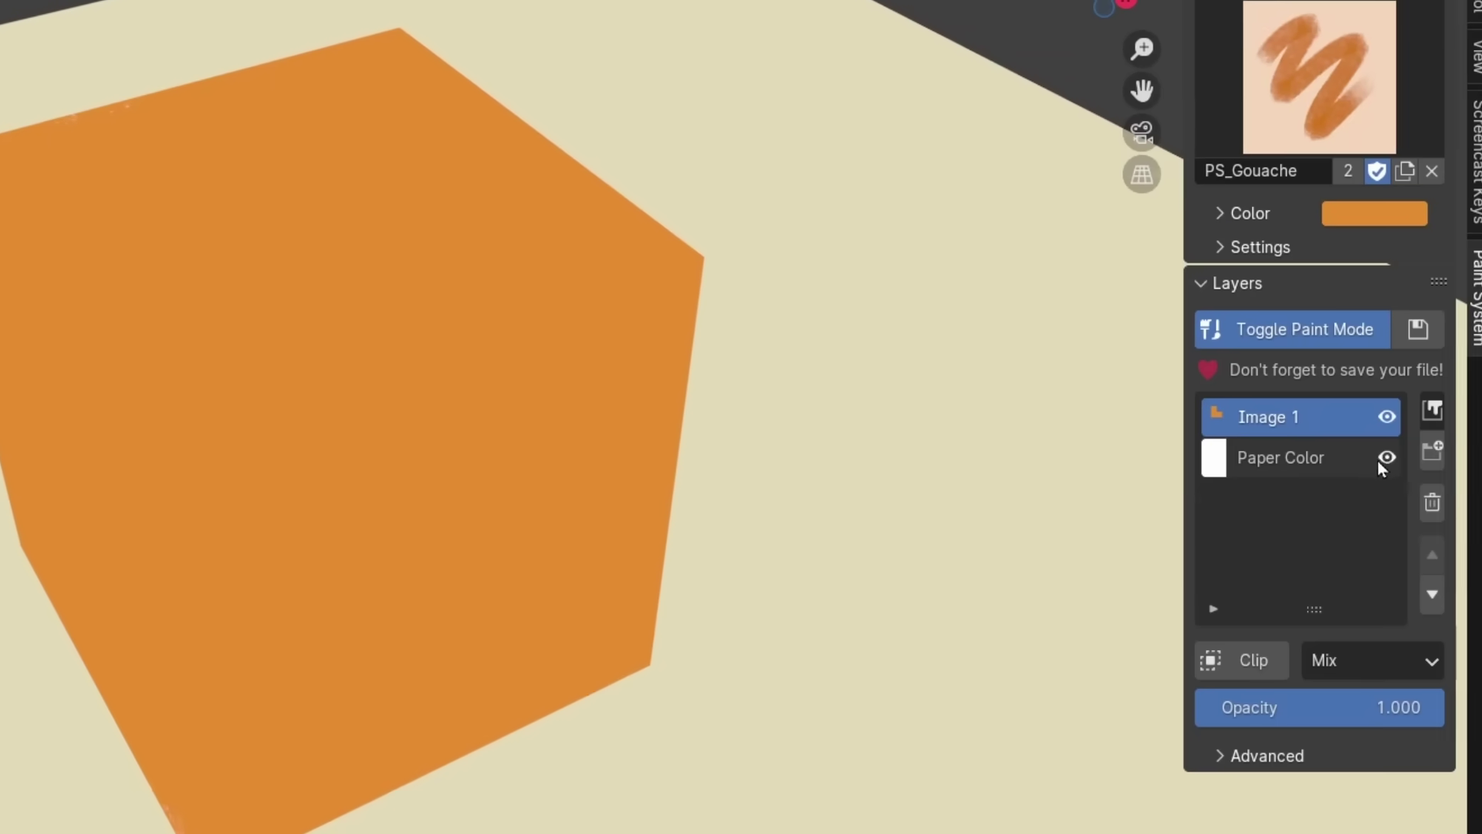
{"action": "mouse_move", "coordinate": [879, 213]}
{"action": "left_mouse_down"}
{"action": "mouse_move", "coordinate": [632, 229]}
{"action": "mouse_move", "coordinate": [536, 139]}
{"action": "mouse_move", "coordinate": [446, 100]}
{"action": "mouse_move", "coordinate": [363, 0]}
{"action": "left_mouse_up"}
{"action": "left_click_drag", "start_coordinate": [671, 124], "coordinate": [648, 182]}
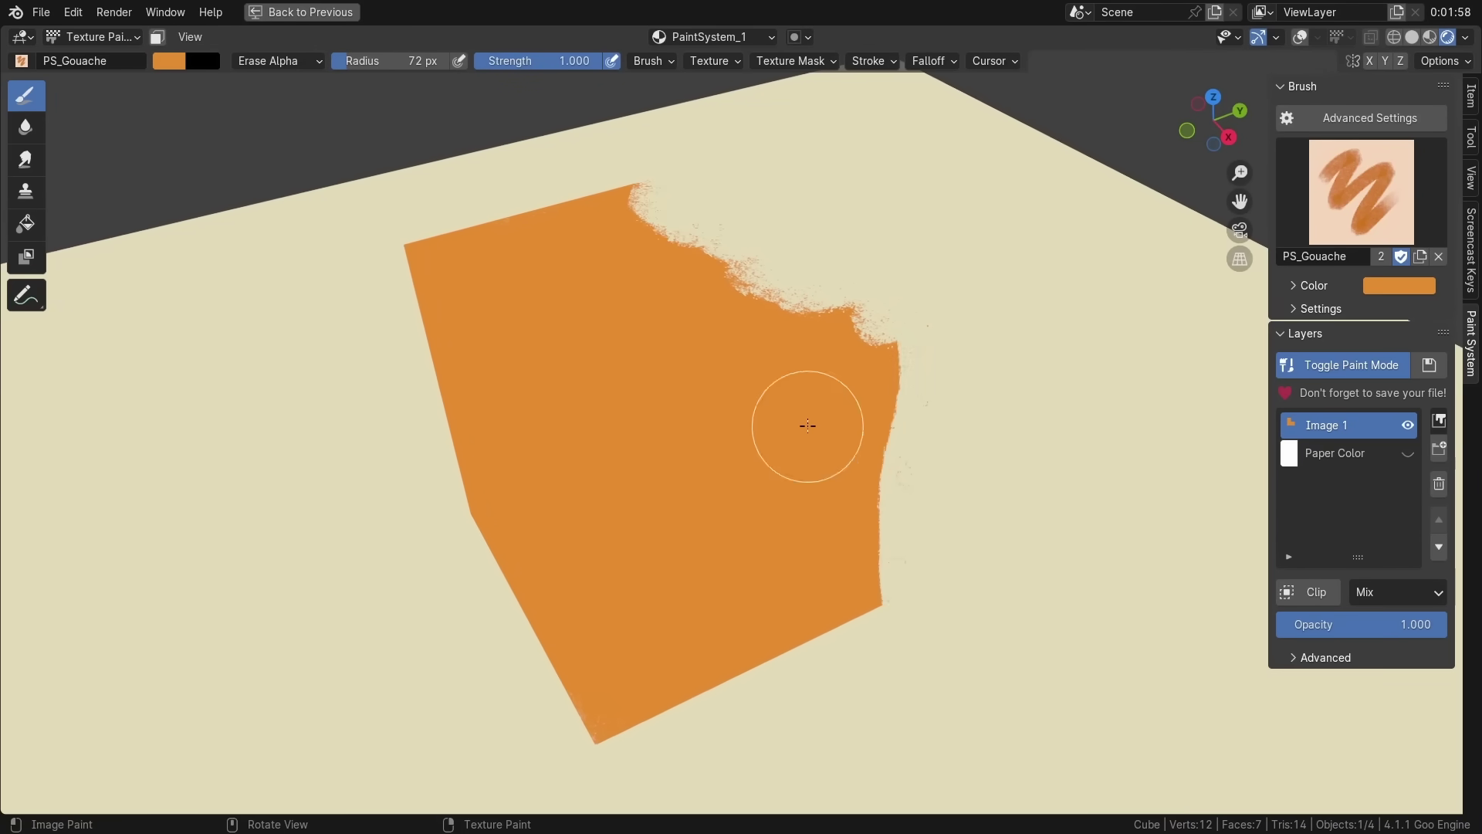
{"action": "mouse_move", "coordinate": [807, 426]}
{"action": "middle_mouse_down"}
{"action": "mouse_move", "coordinate": [794, 406]}
{"action": "mouse_move", "coordinate": [831, 420]}
{"action": "mouse_move", "coordinate": [812, 391]}
{"action": "middle_mouse_up"}
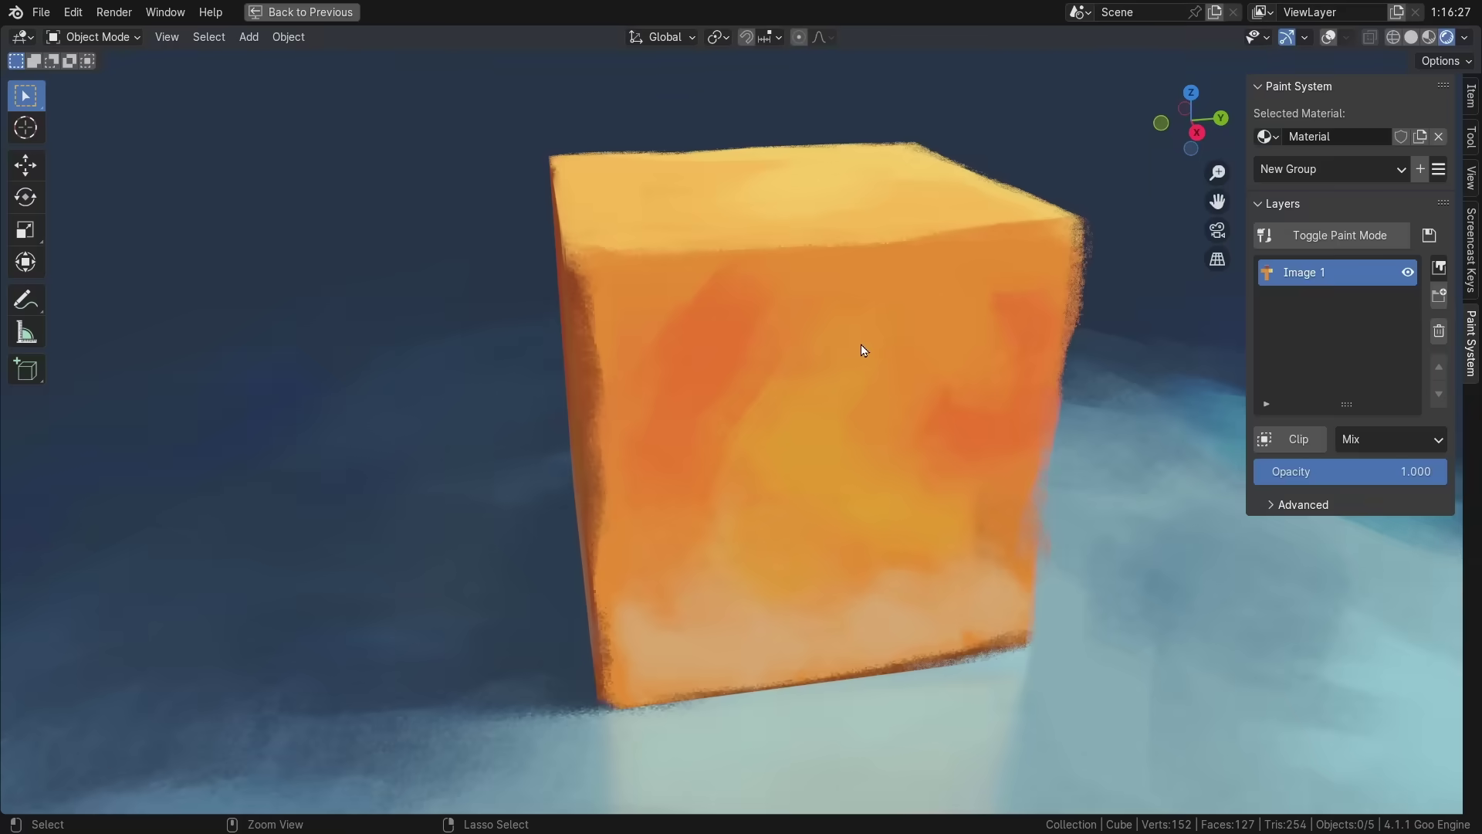
Maximize the 3D view, turn it into the Shader Editor, and frame the cube's material nodes.
{"action": "key", "text": "ctrl+space"}
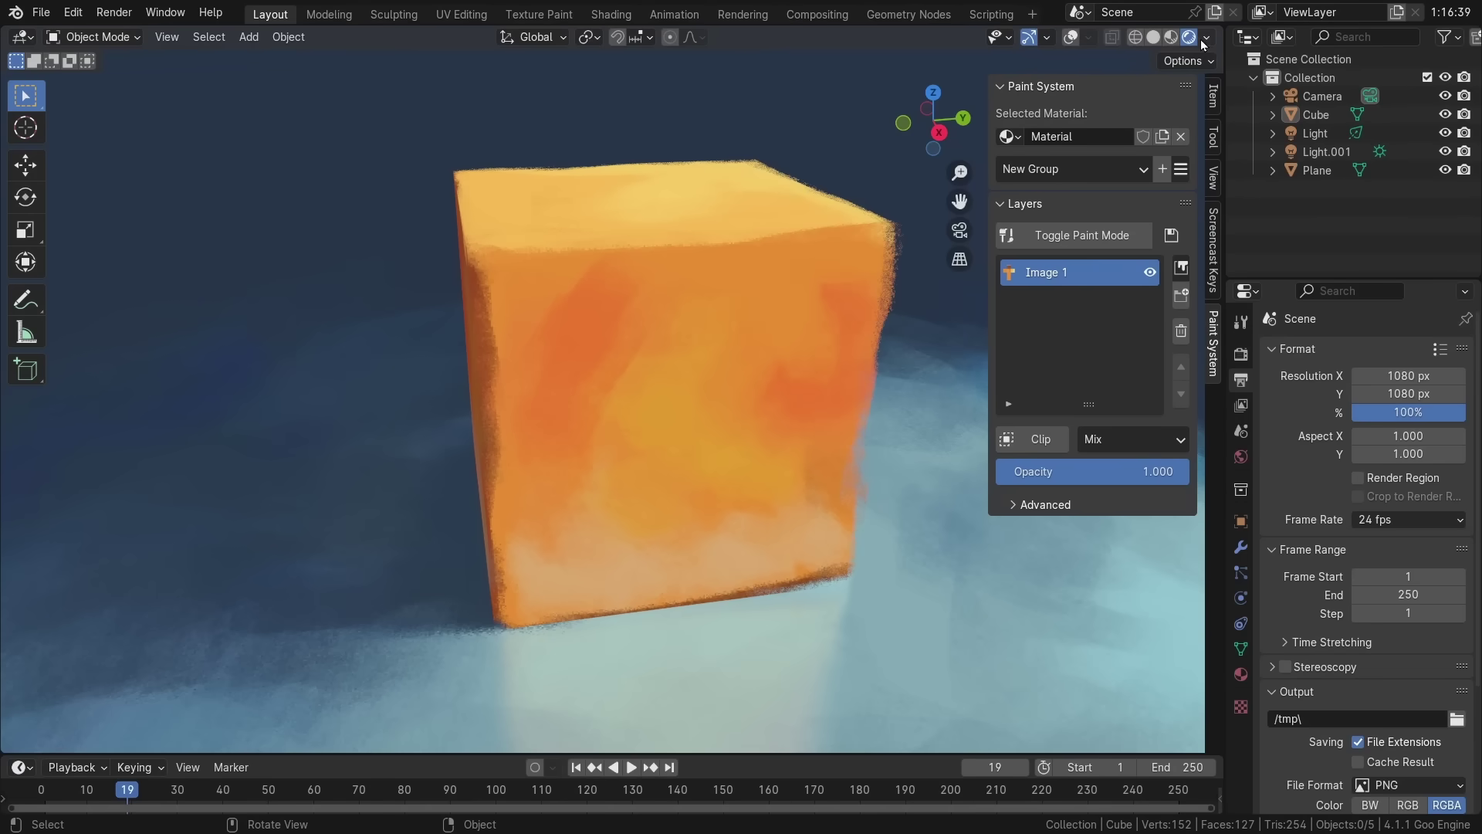
{"action": "key", "text": "ctrl+space"}
{"action": "left_click", "coordinate": [23, 38]}
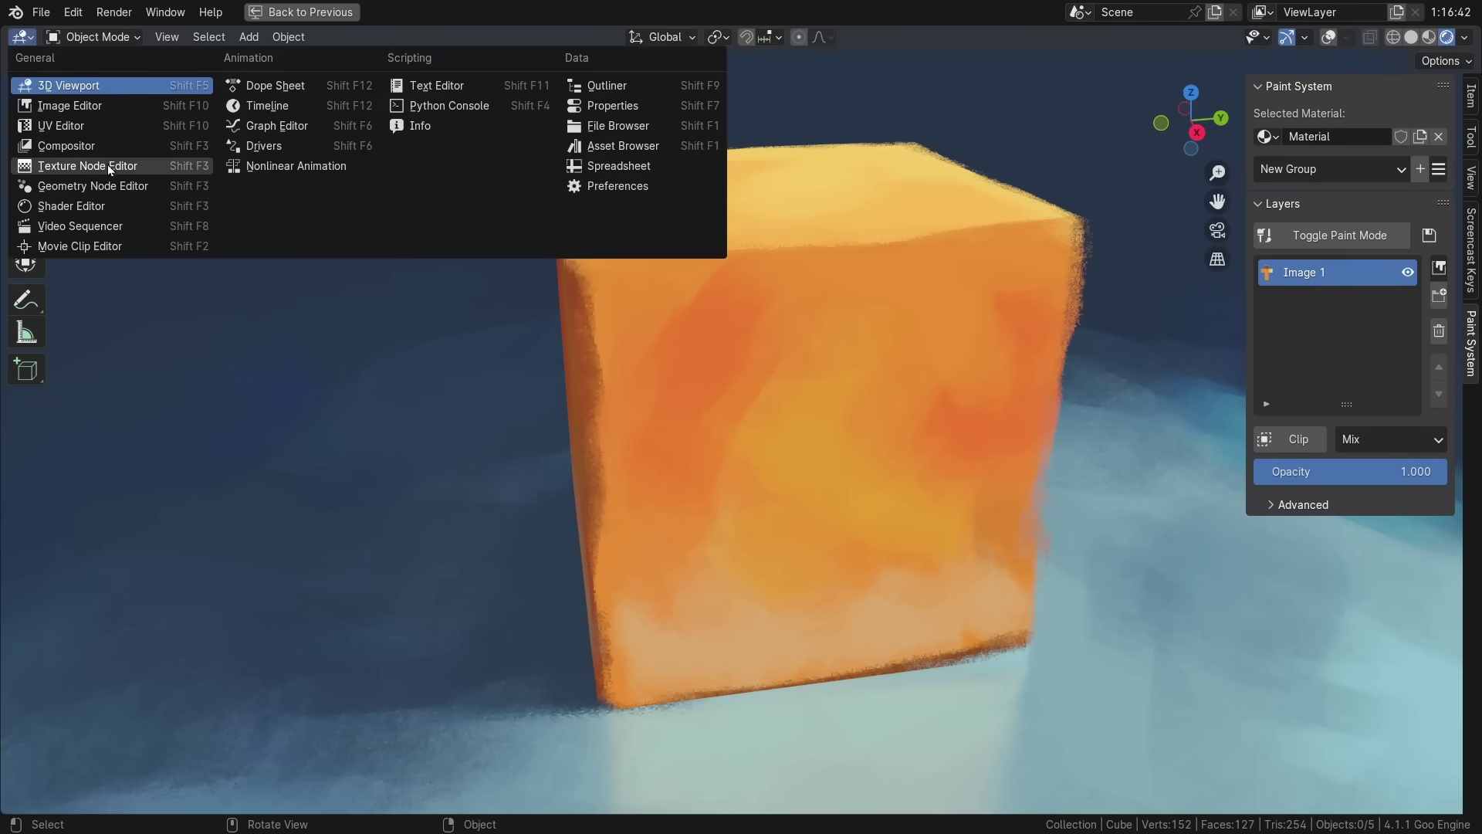
{"action": "left_click", "coordinate": [108, 164]}
{"action": "middle_click_drag", "start_coordinate": [799, 336], "coordinate": [818, 309], "text": "ctrl"}
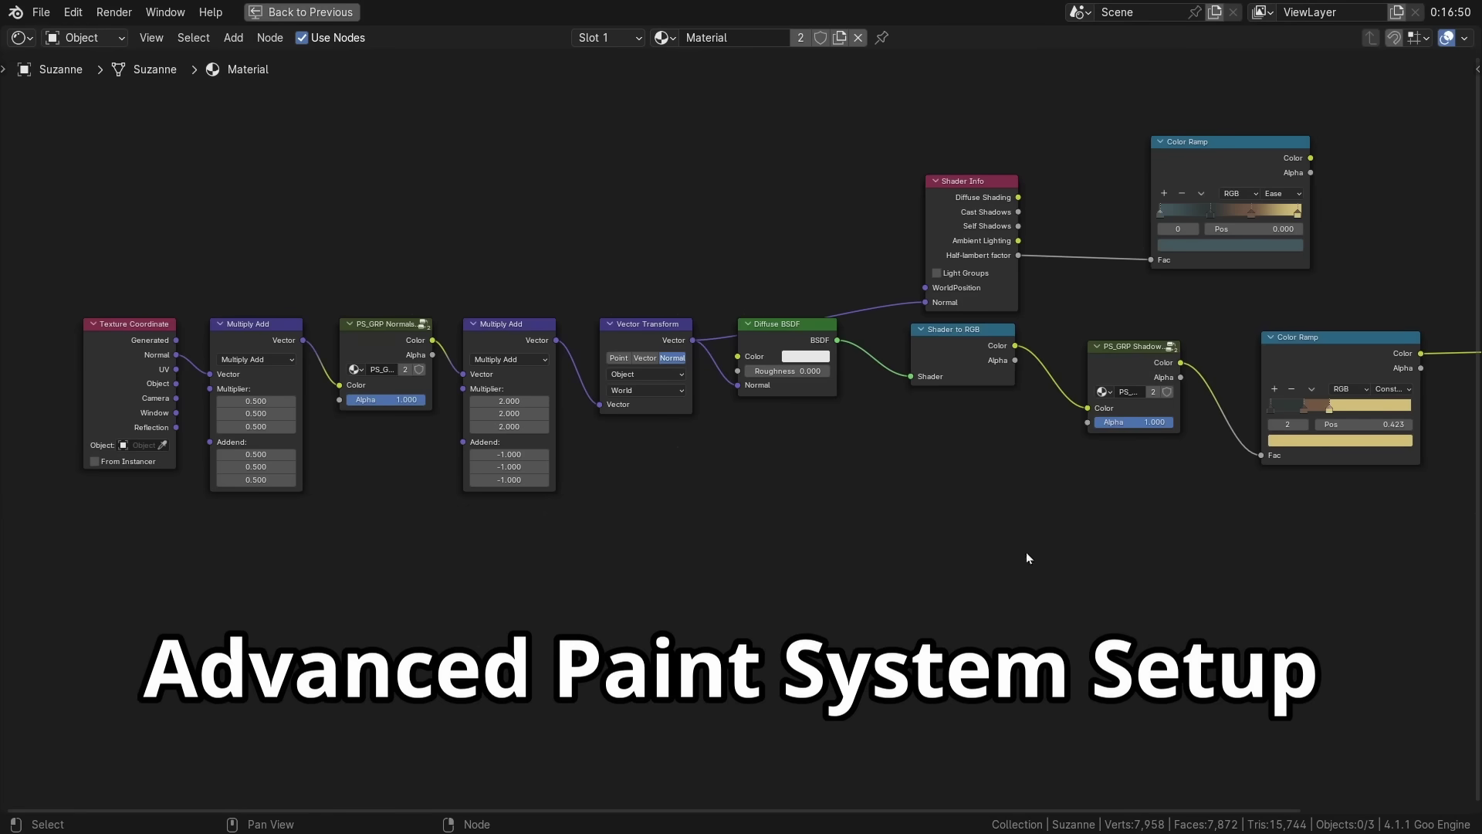
{"action": "middle_click_drag", "start_coordinate": [1027, 558], "coordinate": [1107, 543], "text": "ctrl"}
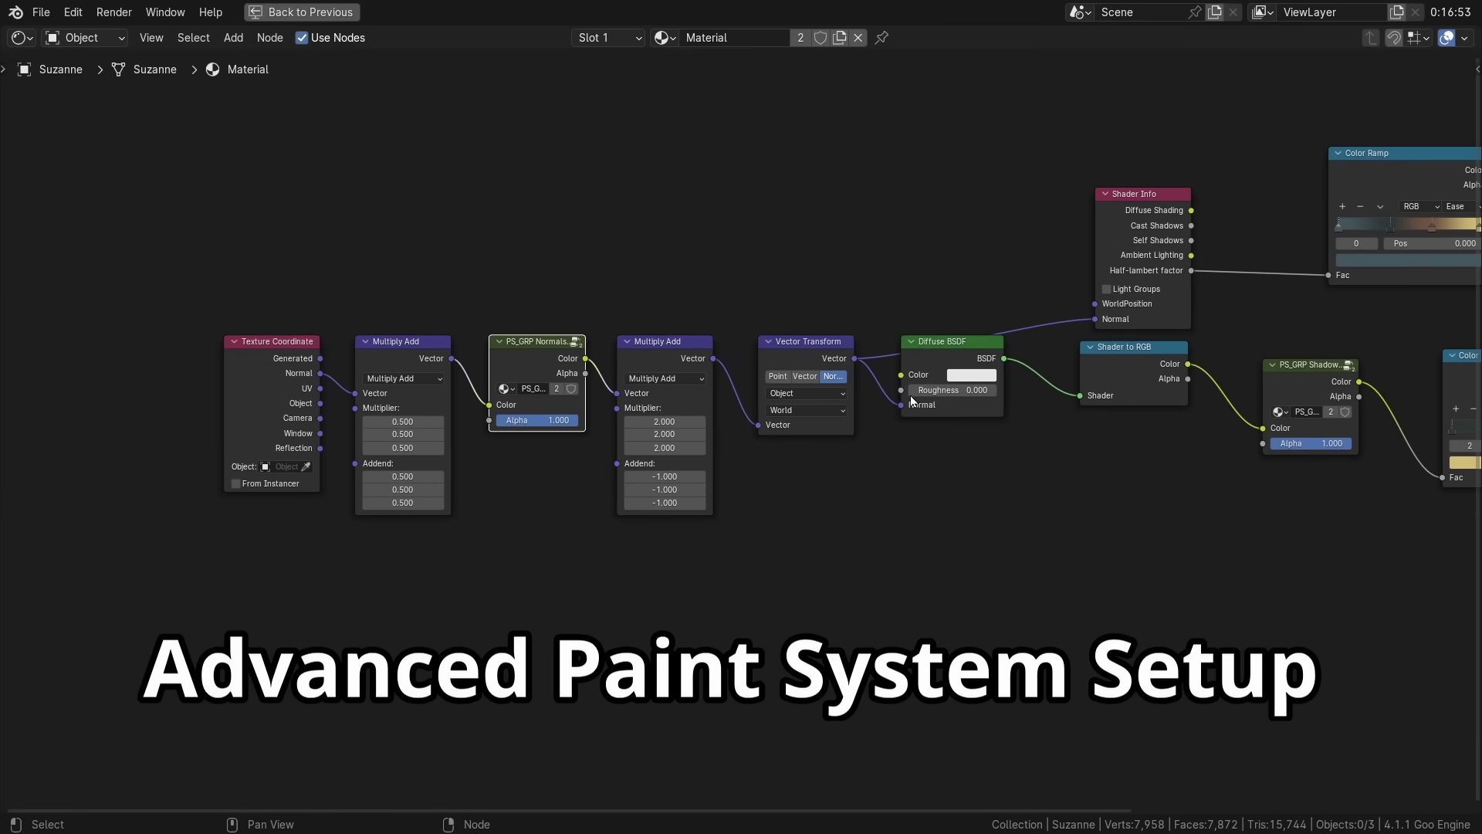
{"action": "middle_click_drag", "start_coordinate": [910, 395], "coordinate": [674, 395]}
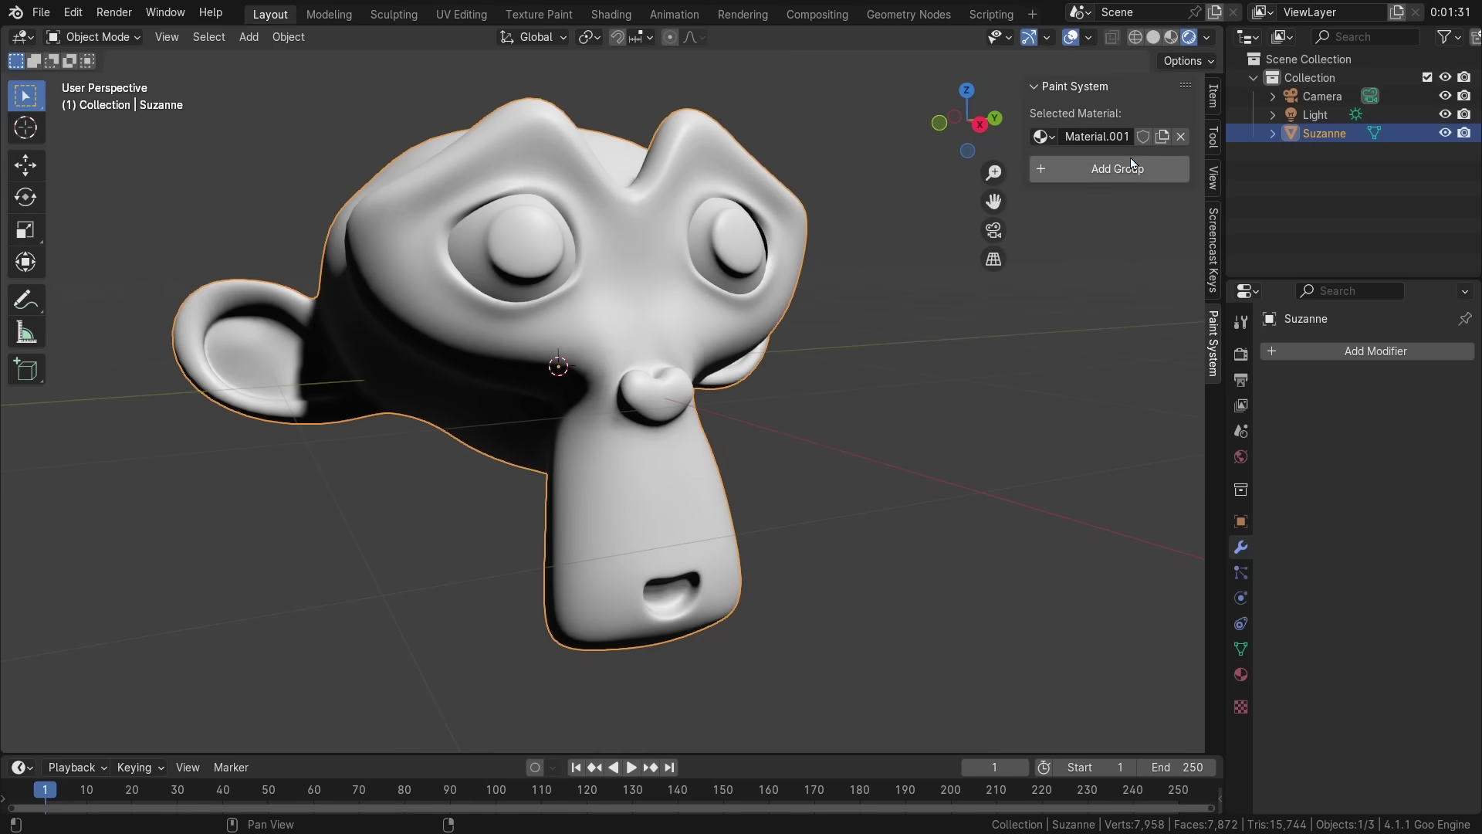
Add a Paint System group named Shadow Fixer with no template.
{"action": "left_click", "coordinate": [1131, 163]}
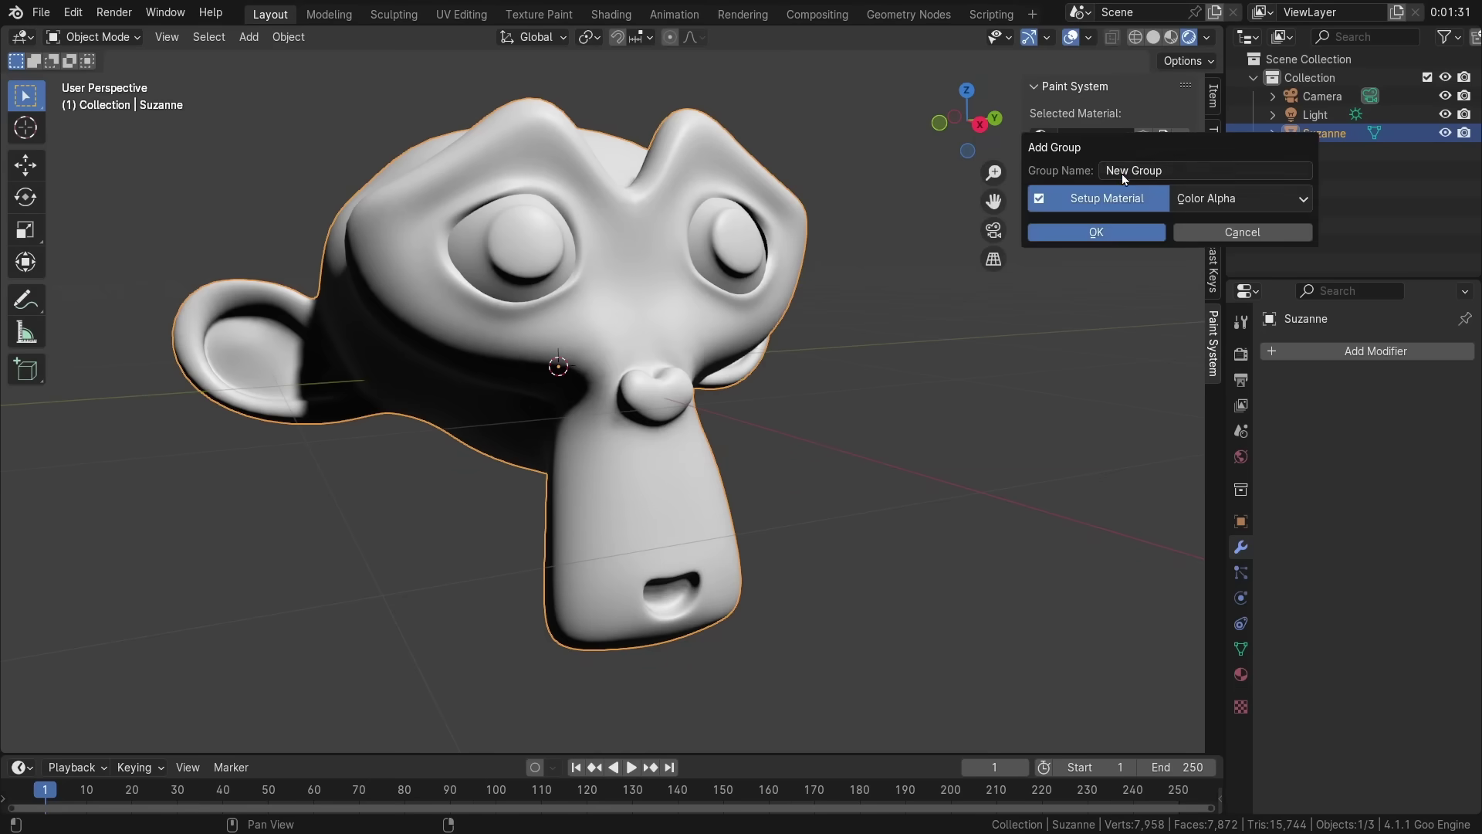
{"action": "left_click", "coordinate": [1142, 173]}
{"action": "type", "text": "Shadow Fixer"}
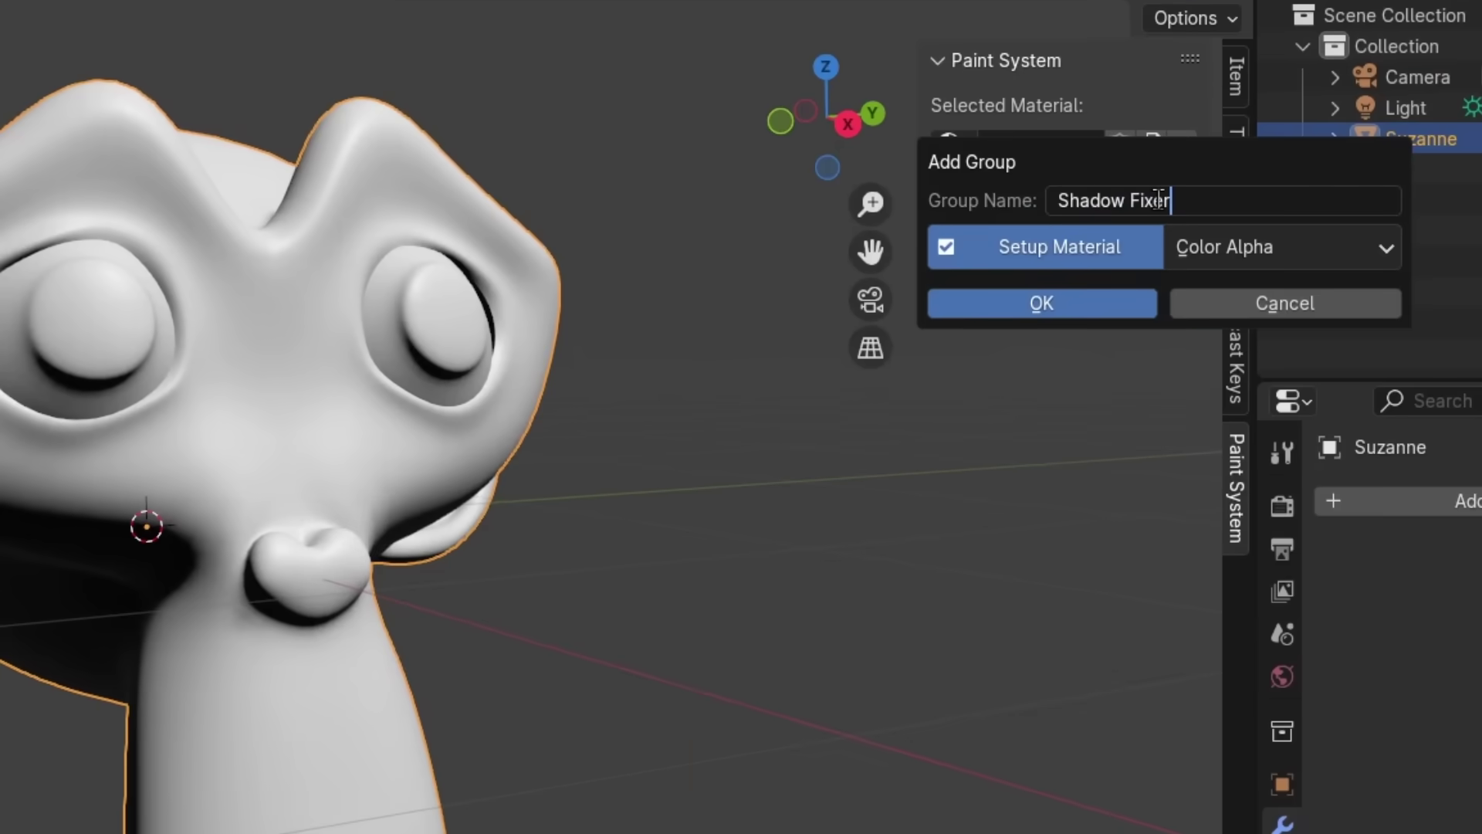
{"action": "left_click", "coordinate": [1272, 256]}
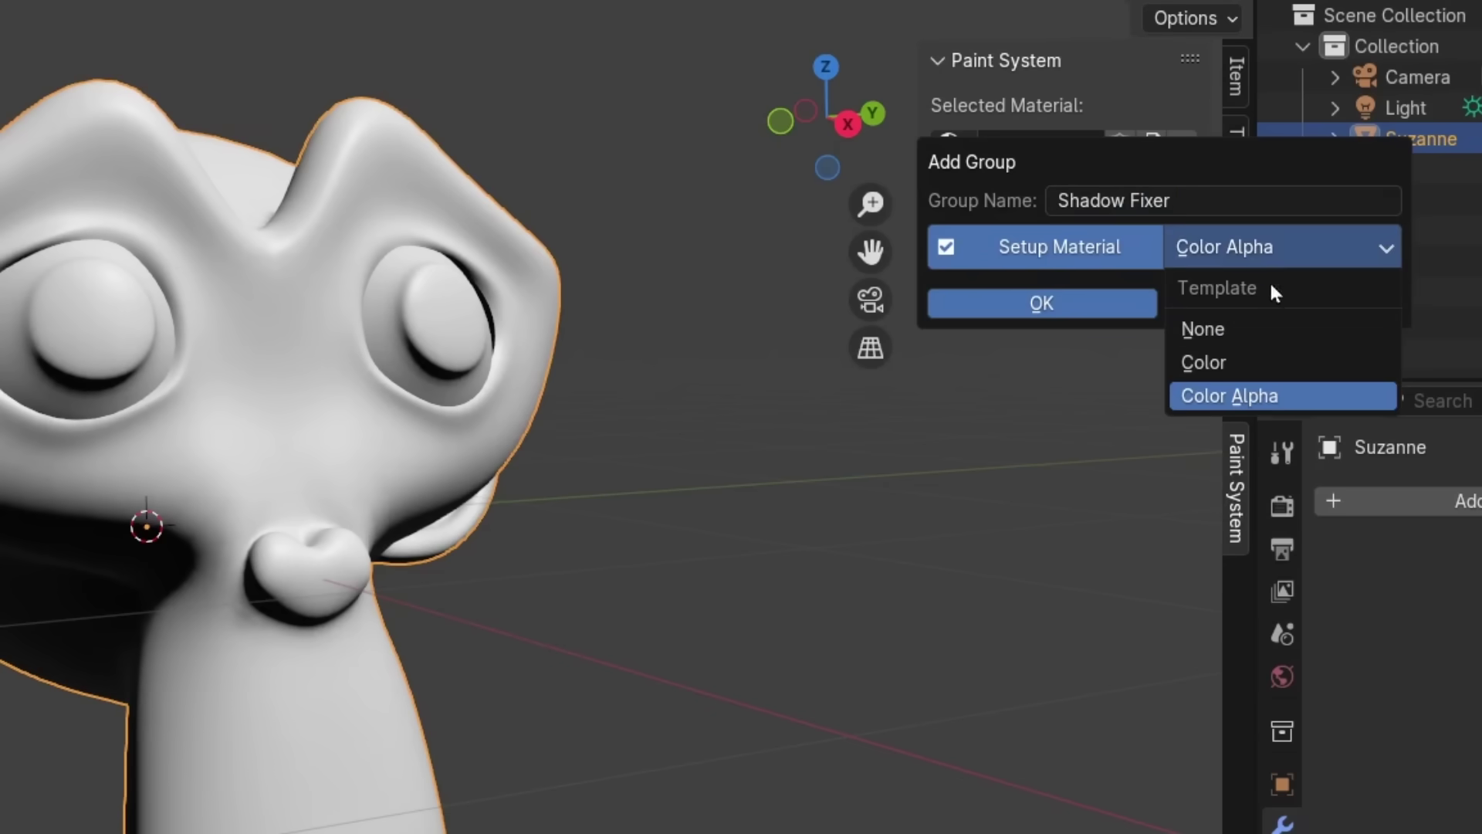
{"action": "left_click", "coordinate": [1174, 331]}
{"action": "left_click", "coordinate": [1094, 314]}
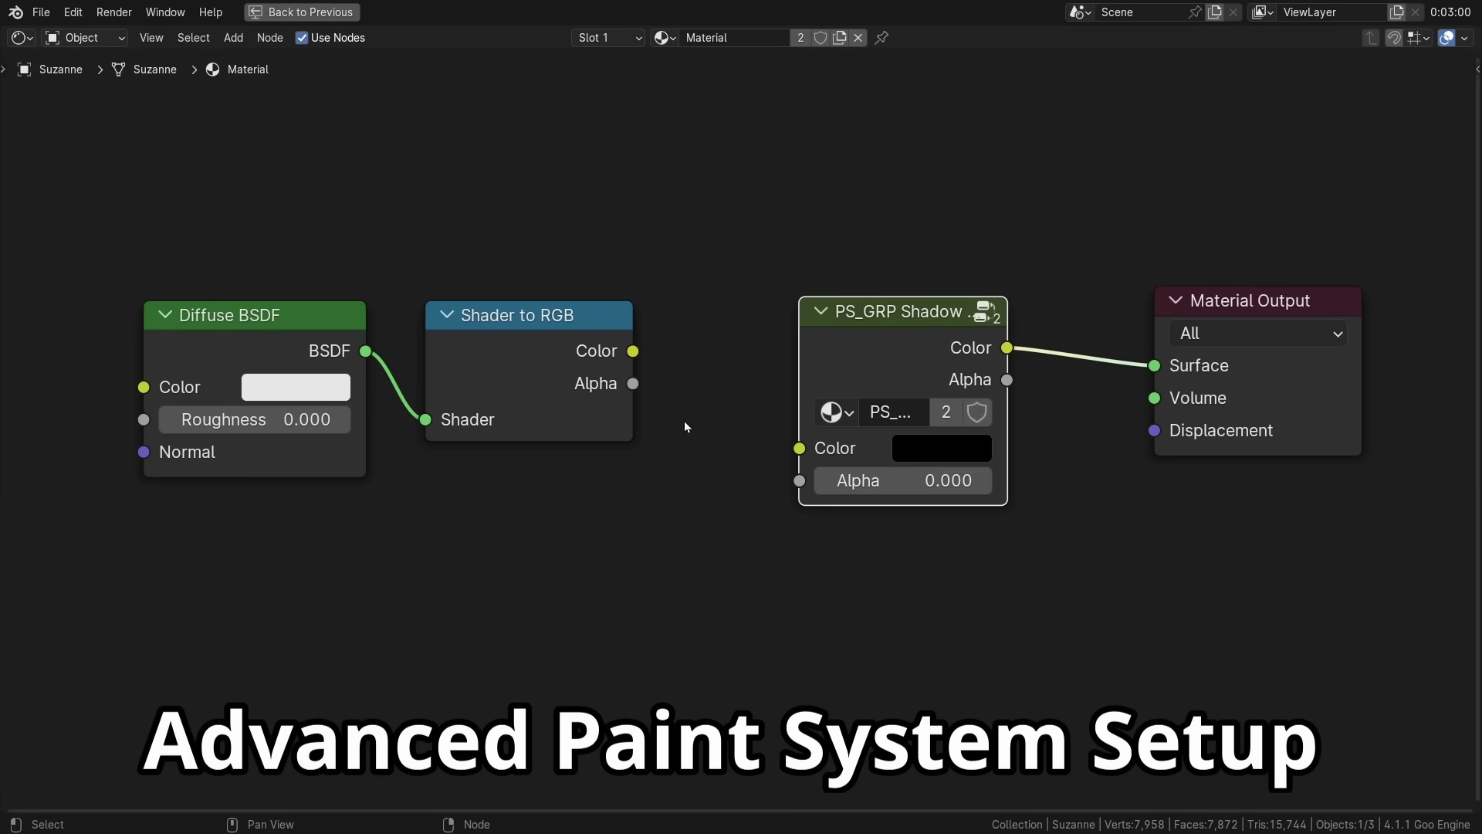
Move the Diffuse BSDF and Shader to RGB nodes, then link Shader to RGB's Color into PS_GRP Shadow's Color input.
{"action": "left_click_drag", "start_coordinate": [684, 426], "coordinate": [347, 294]}
{"action": "key", "text": "g"}
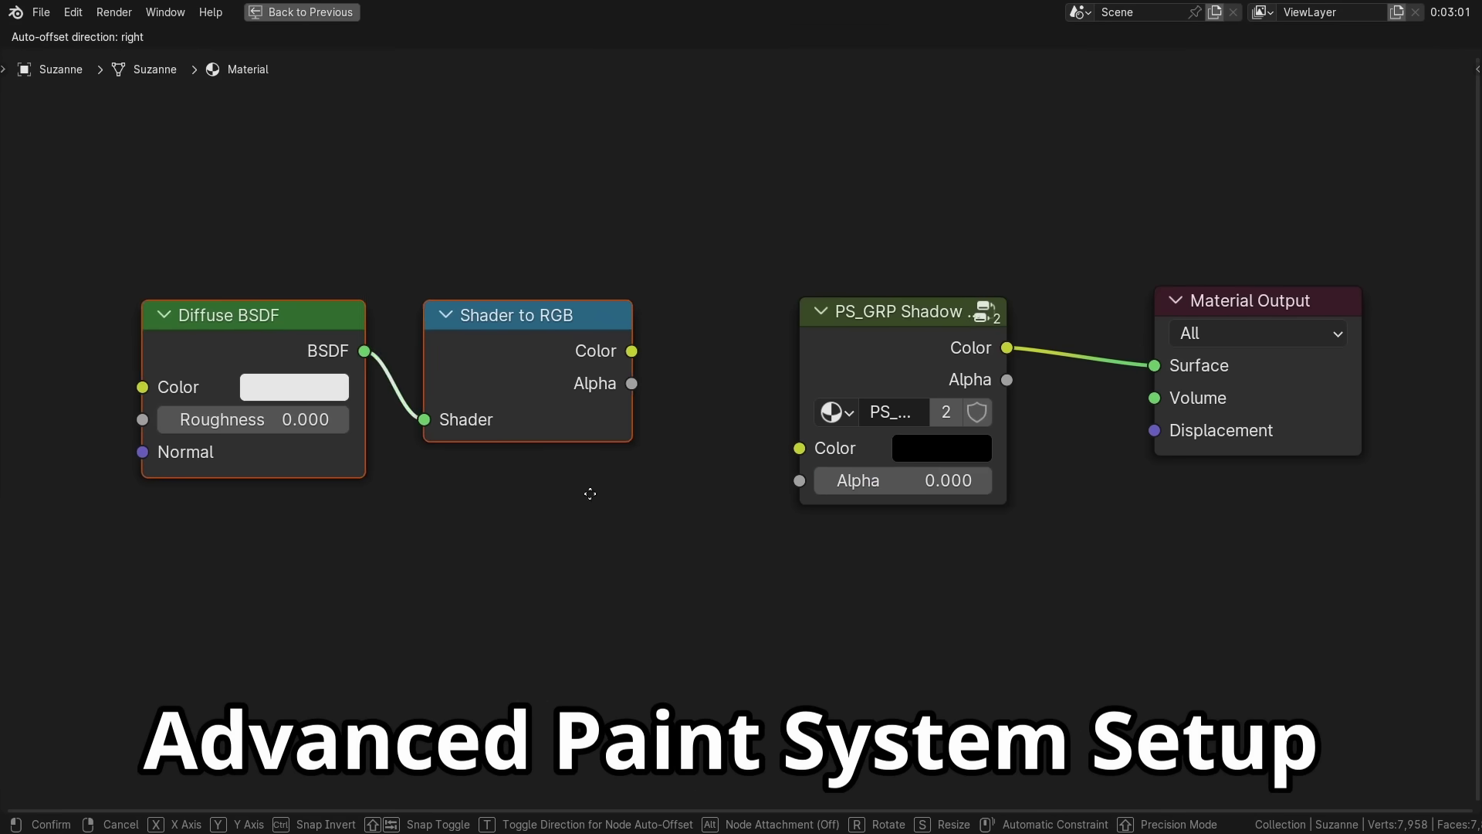
{"action": "left_click", "coordinate": [599, 496]}
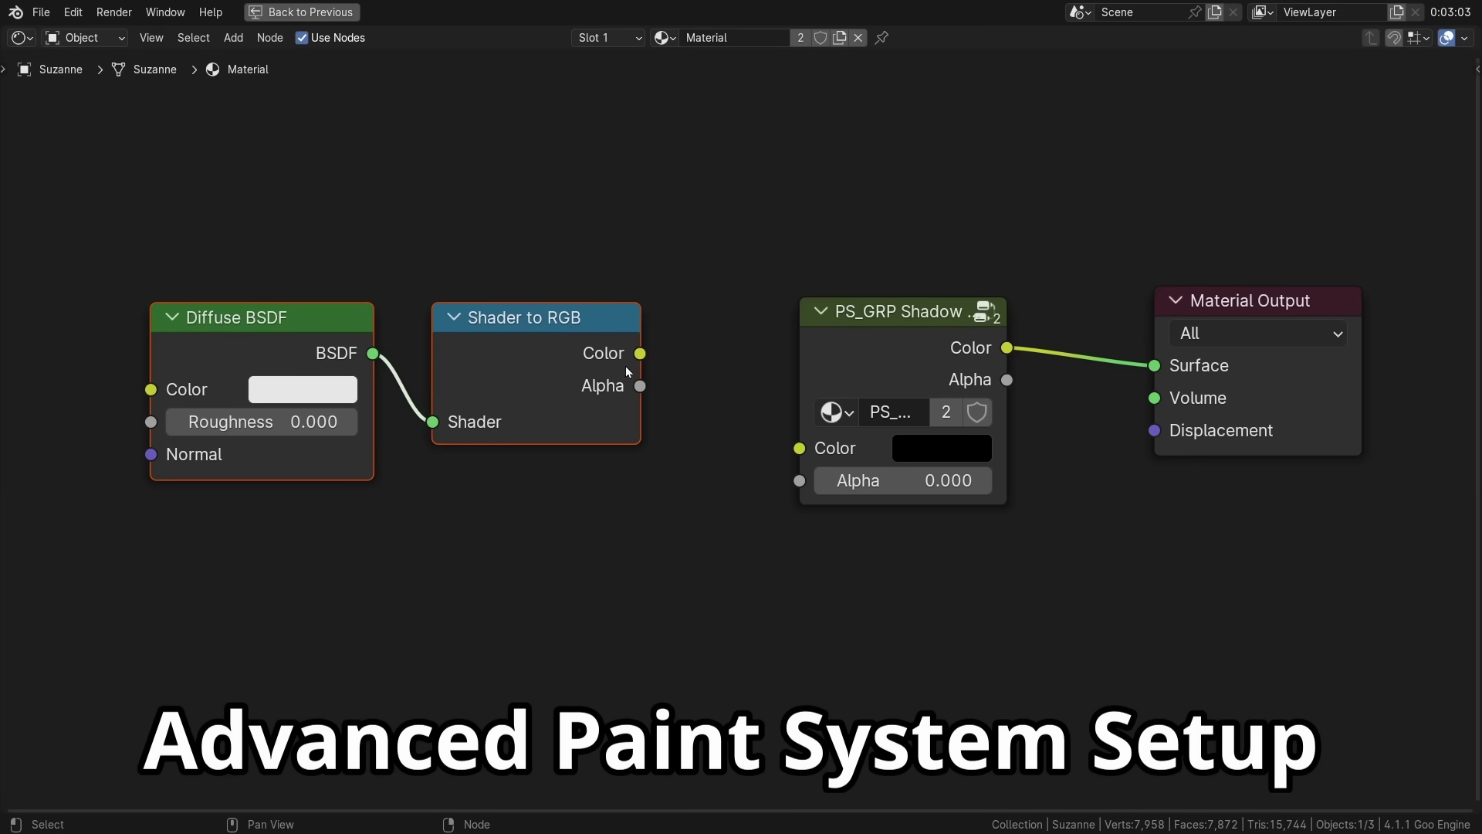
{"action": "left_click_drag", "start_coordinate": [799, 450], "coordinate": [800, 449]}
{"action": "scroll", "coordinate": [779, 463], "scroll_direction": "right", "scroll_amount": 4, "text": "ctrl"}
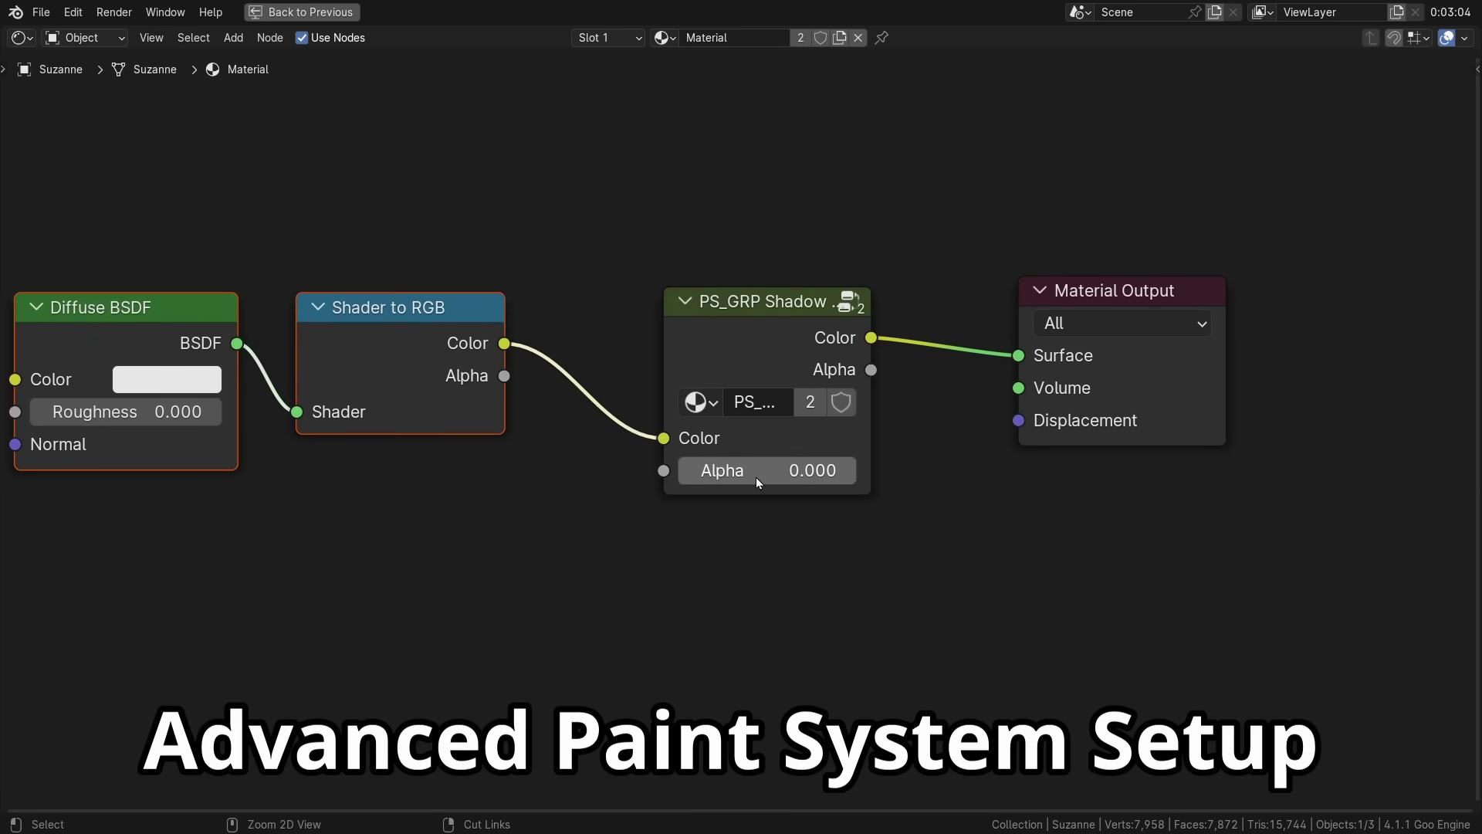
{"action": "scroll", "coordinate": [812, 445], "scroll_direction": "up", "scroll_amount": 1}
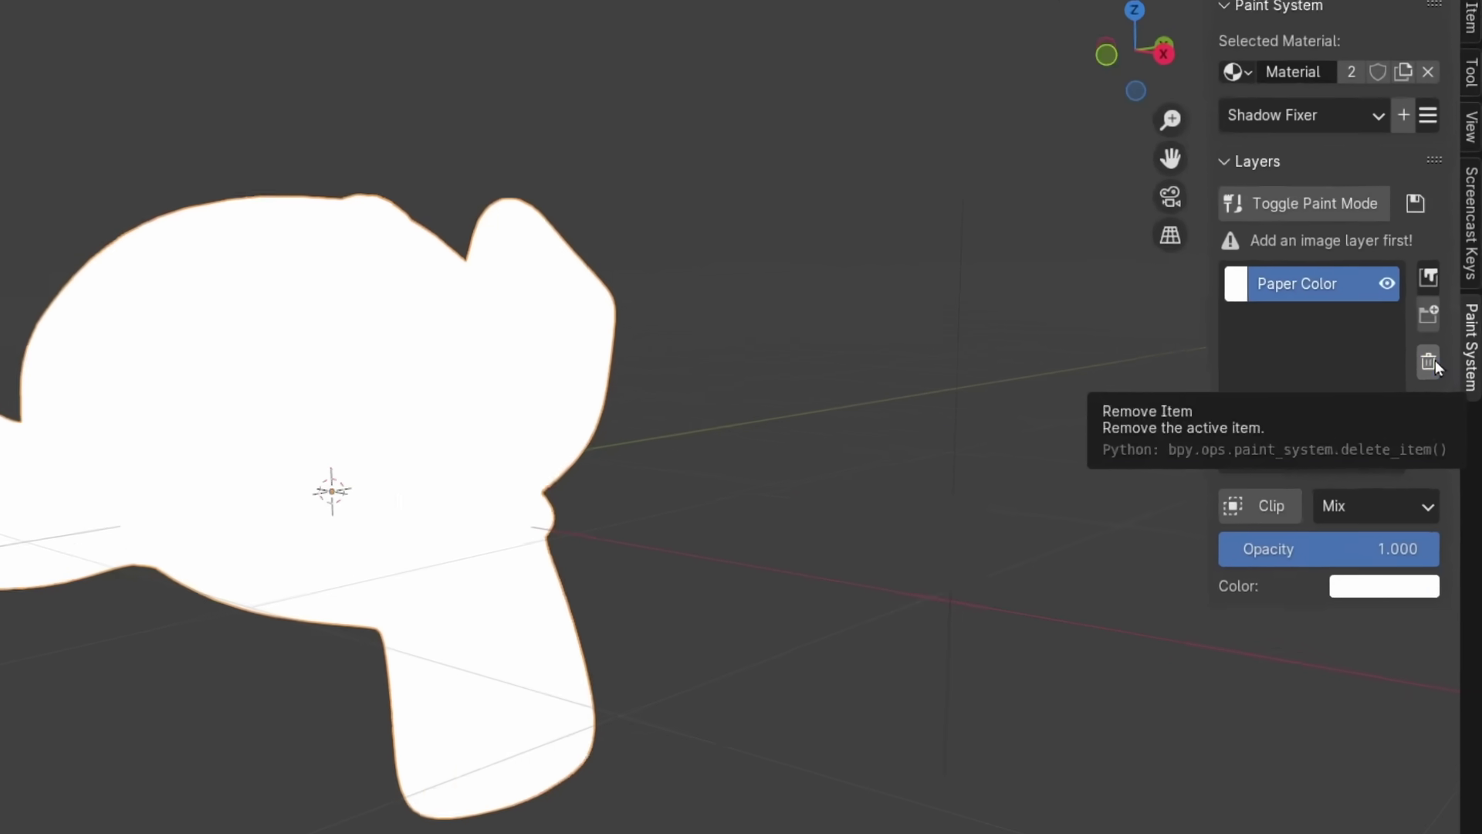
Delete Shadow Fixer's Paper Color layer, then pick light grey with a 17 px brush radius.
{"action": "left_click", "coordinate": [1440, 354]}
{"action": "left_click", "coordinate": [1288, 415]}
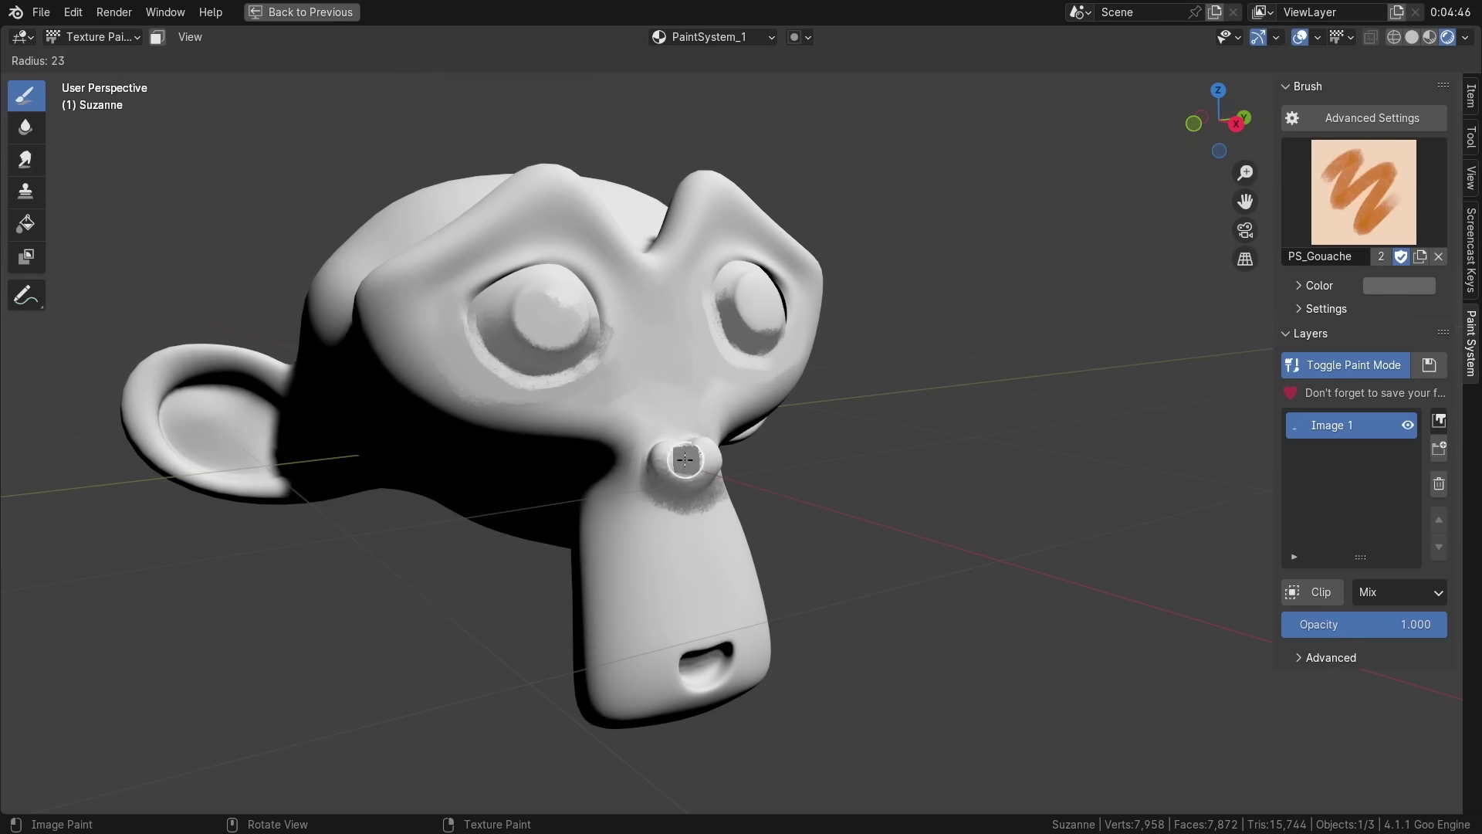
{"action": "left_click", "coordinate": [684, 459]}
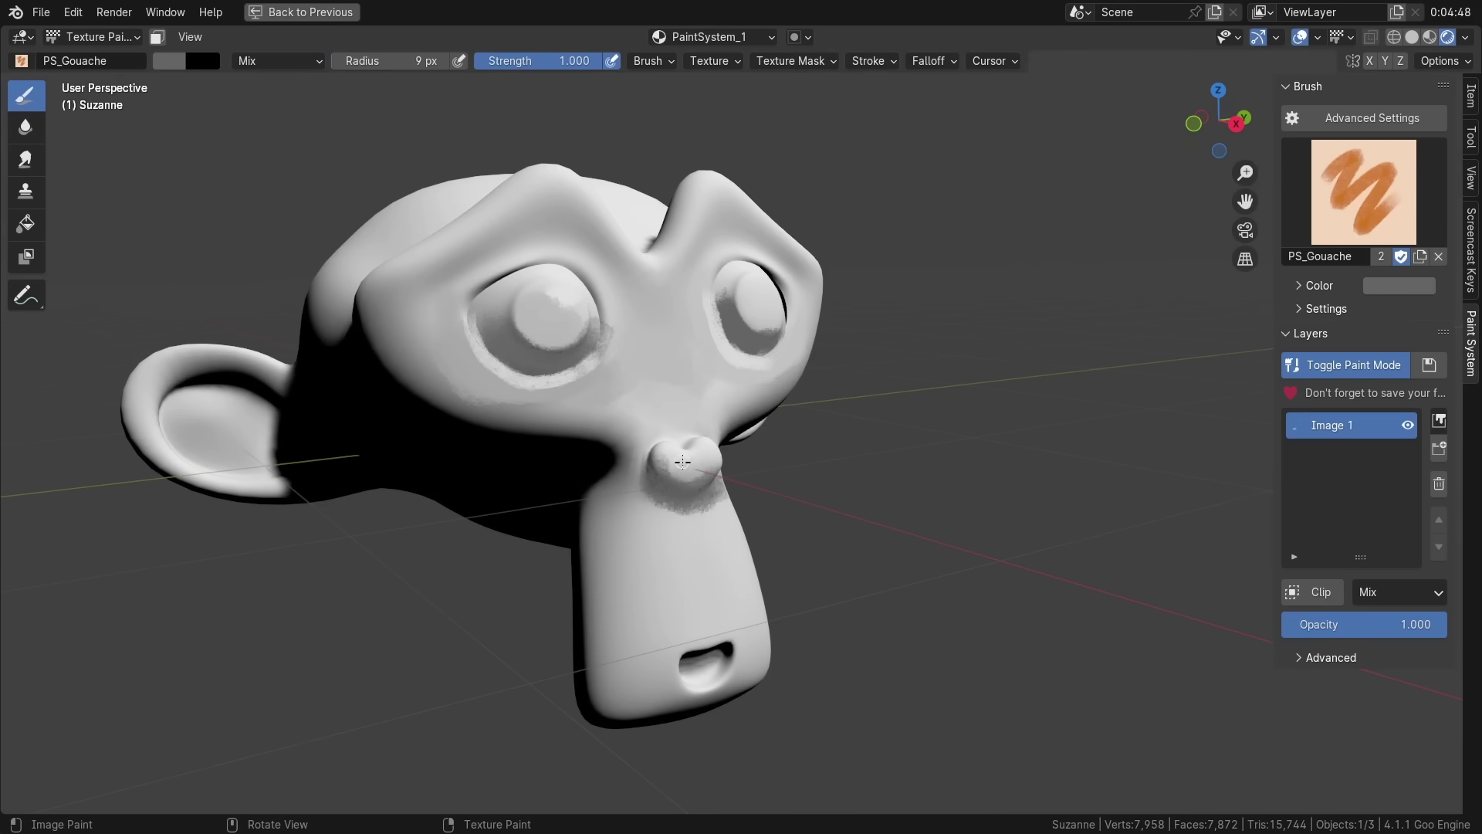
{"action": "key", "text": "f"}
{"action": "left_click", "coordinate": [679, 461]}
{"action": "key", "text": "s"}
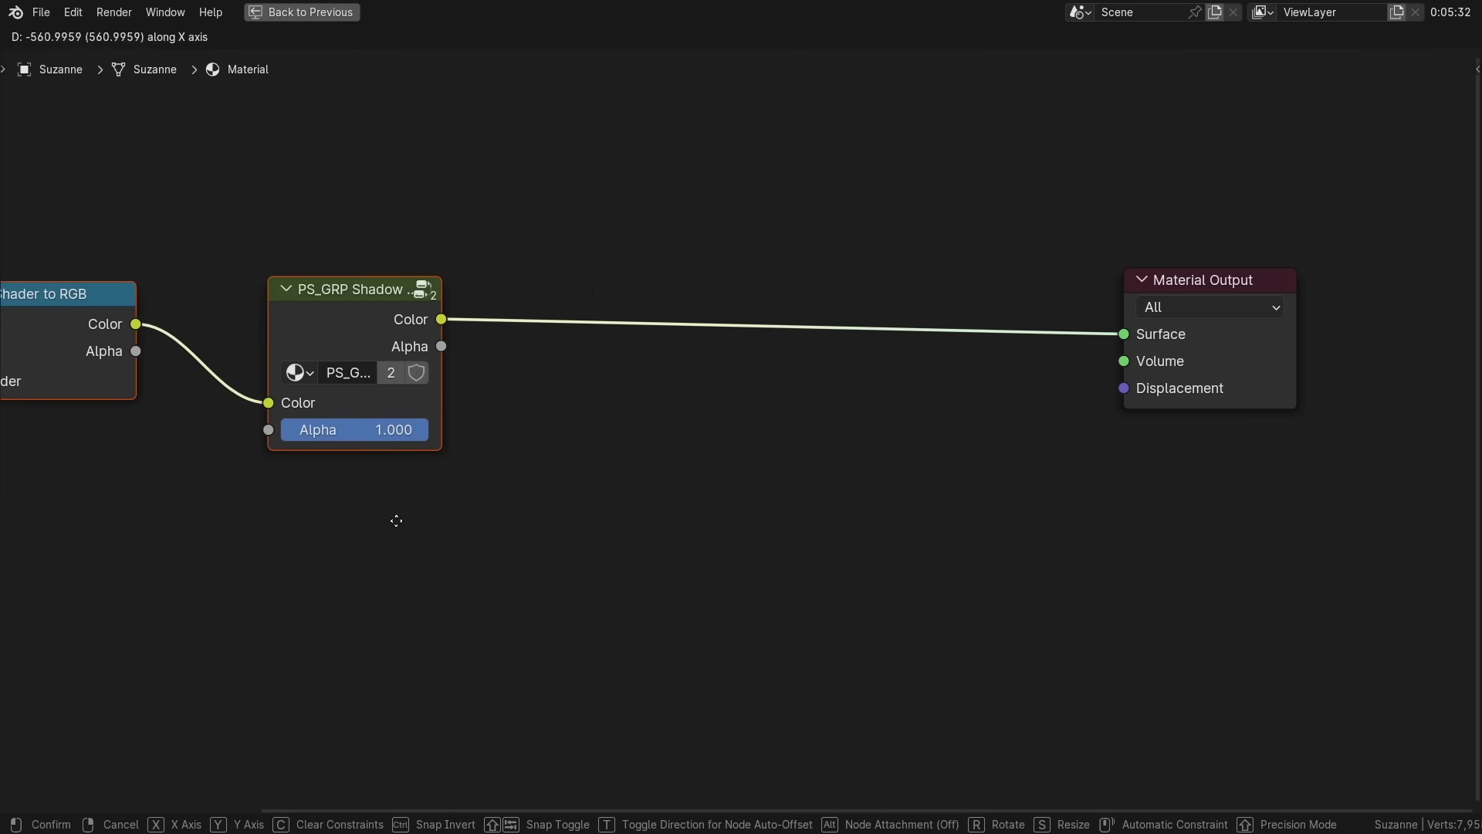
Place the moved nodes, add a Color Ramp onto the Material Output link, and set it to Constant interpolation.
{"action": "left_click", "coordinate": [433, 526]}
{"action": "key", "text": "shift+a"}
{"action": "mouse_move", "coordinate": [536, 457]}
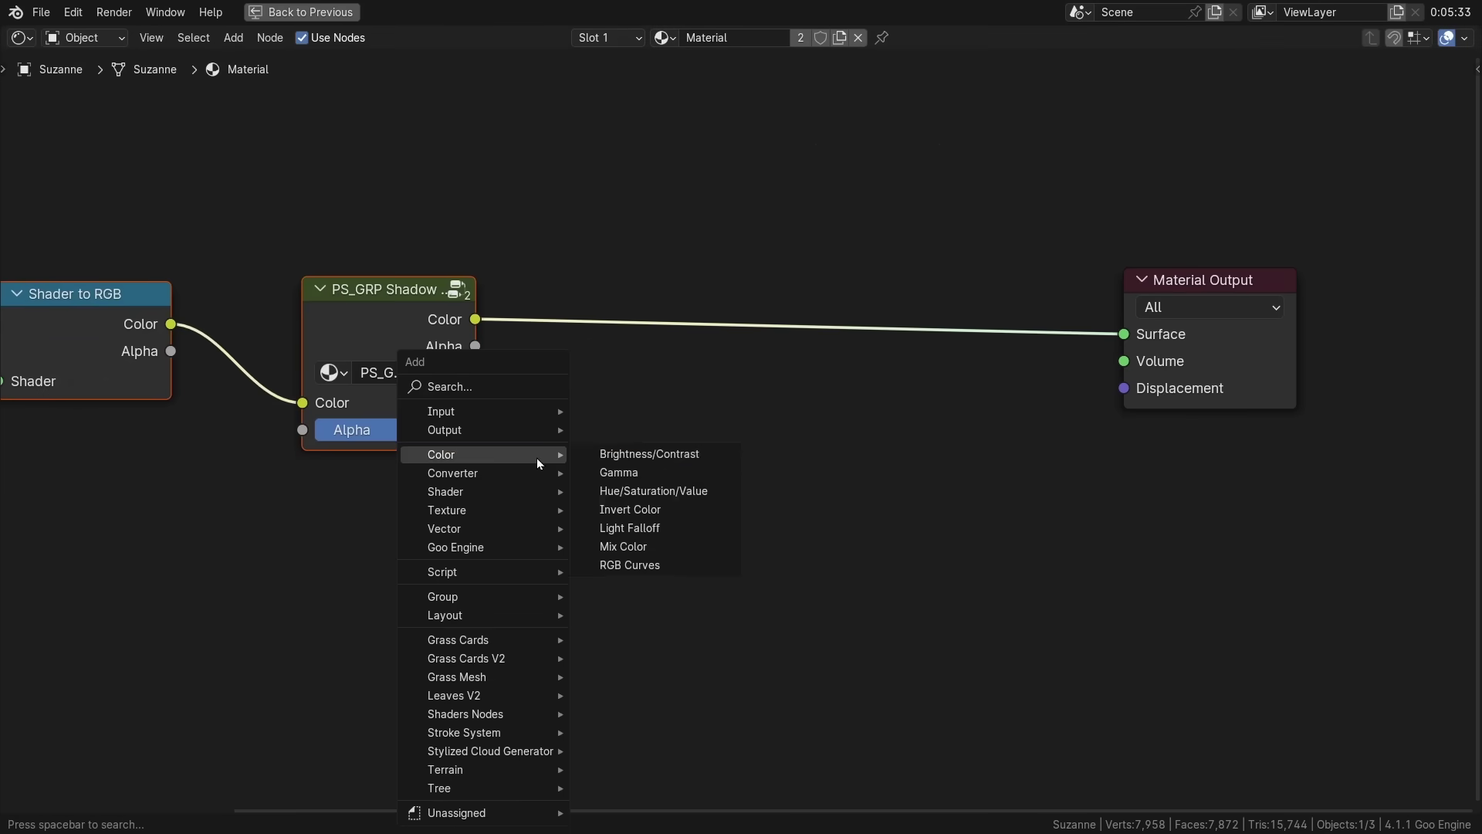
{"action": "left_click", "coordinate": [513, 386]}
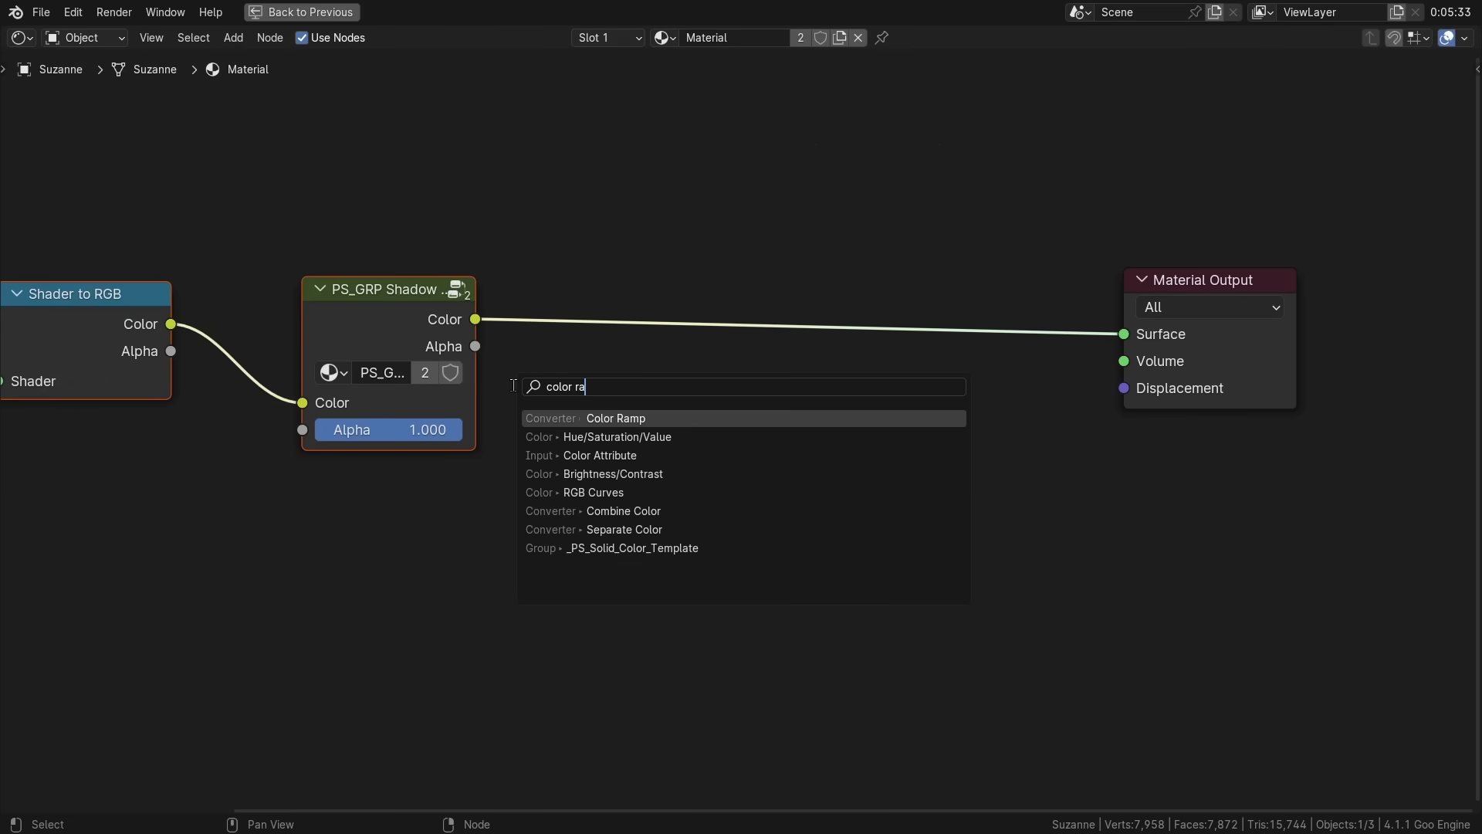
{"action": "key", "text": "Return"}
{"action": "left_click", "coordinate": [862, 363]}
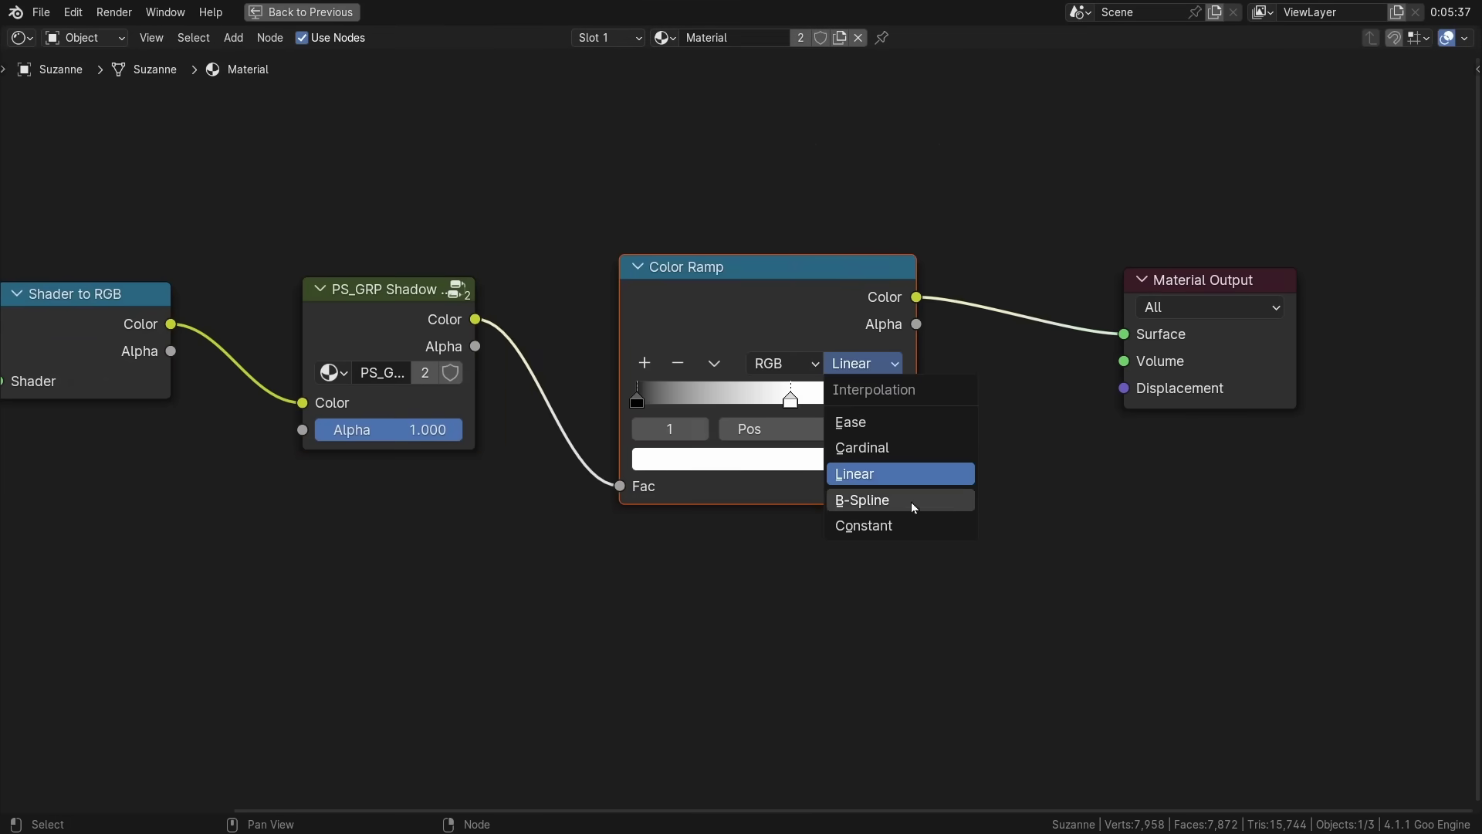
{"action": "left_click", "coordinate": [910, 519]}
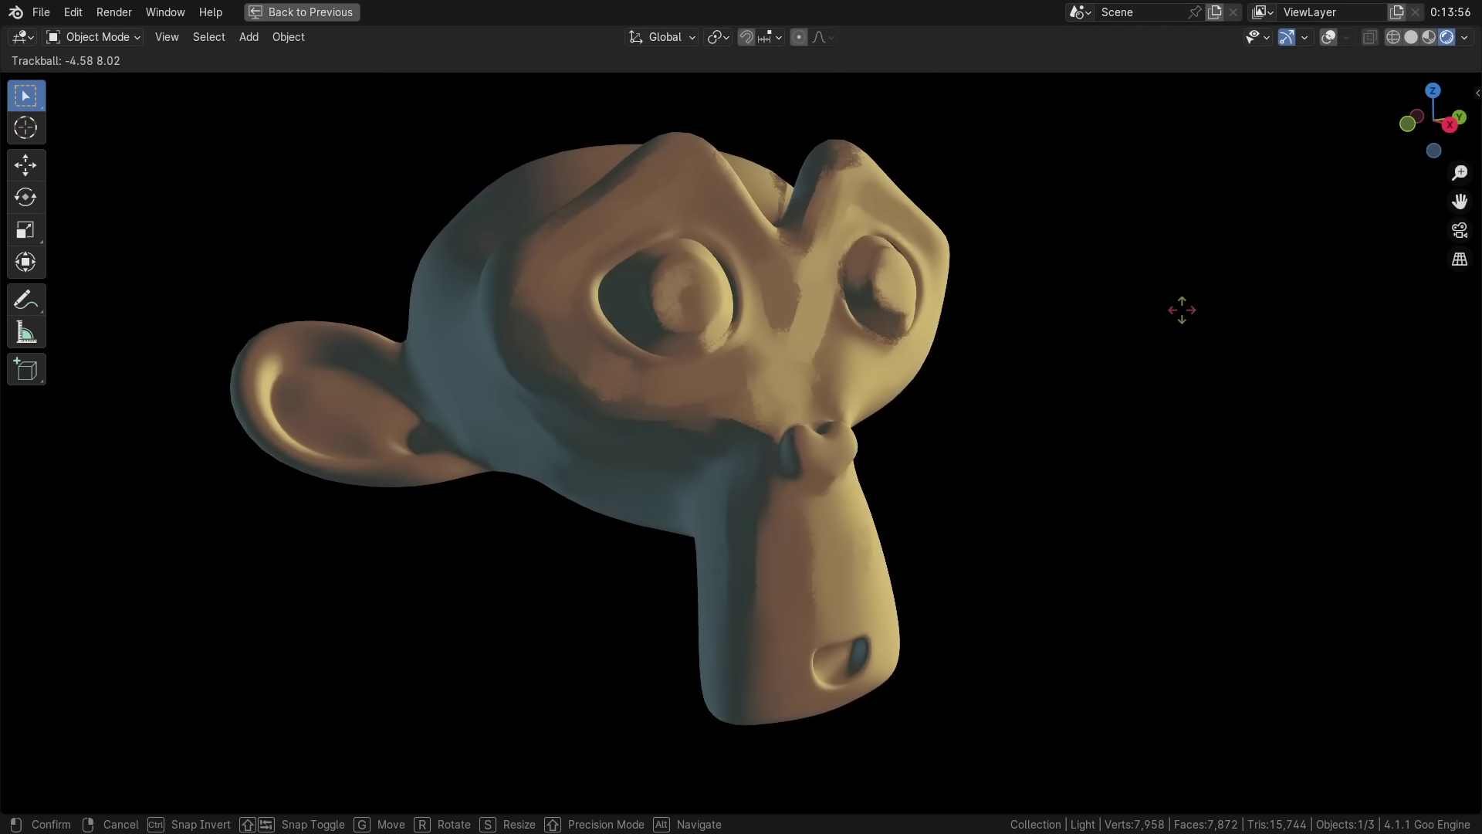
Confirm the light's trackball rotation and orbit slightly to view the shifted shadow on Suzanne.
{"action": "left_click", "coordinate": [1166, 317]}
{"action": "mouse_move", "coordinate": [808, 328]}
{"action": "middle_mouse_down"}
{"action": "mouse_move", "coordinate": [830, 328]}
{"action": "mouse_move", "coordinate": [820, 304]}
{"action": "mouse_move", "coordinate": [811, 313]}
{"action": "middle_mouse_up"}
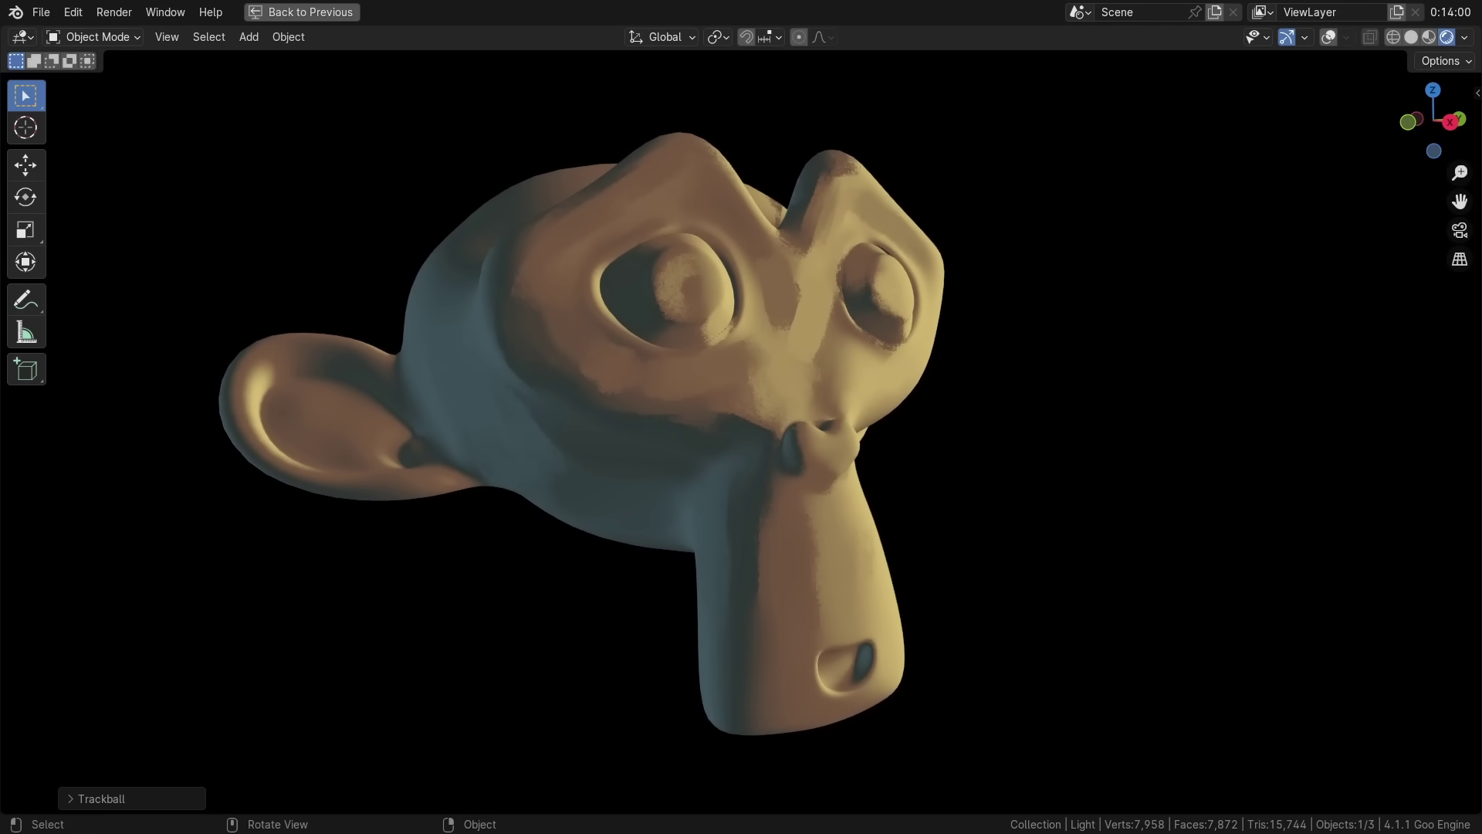